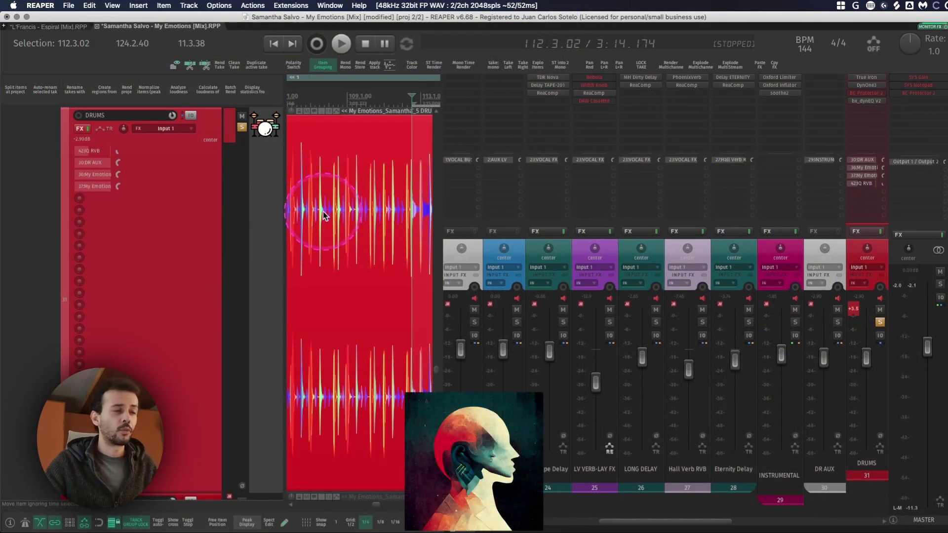
Play the mix from inside the drums item, then stop and close the DRUMS send controls.
click(322, 212)
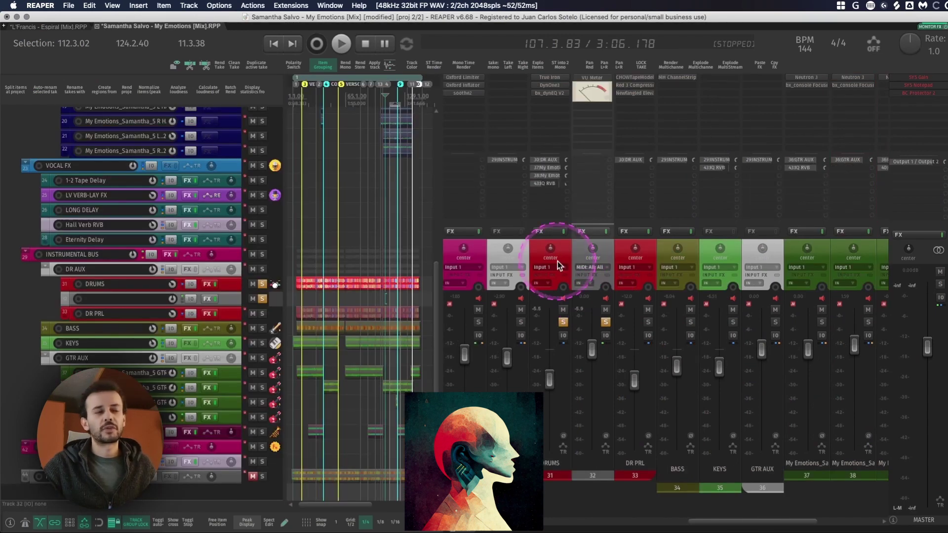
key(space)
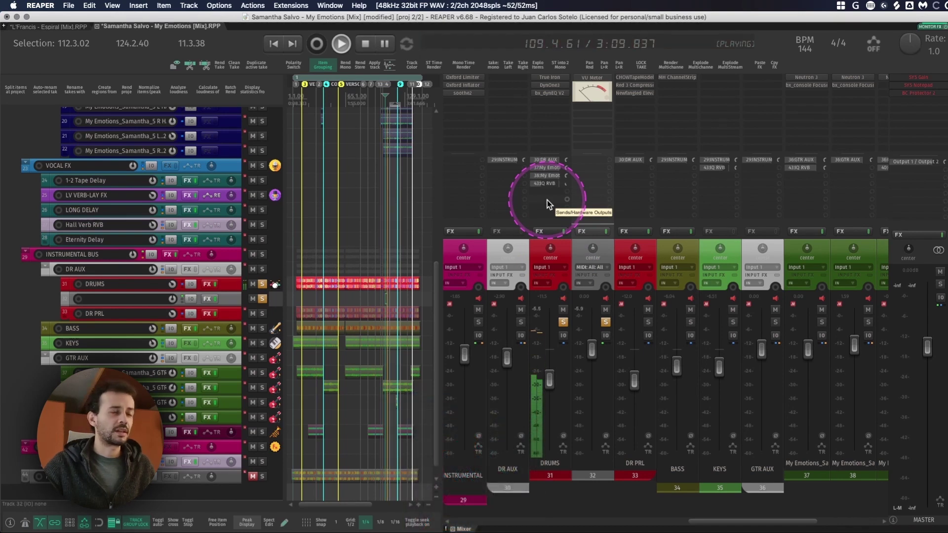
drag(547, 200, 592, 173)
key(space)
click(600, 119)
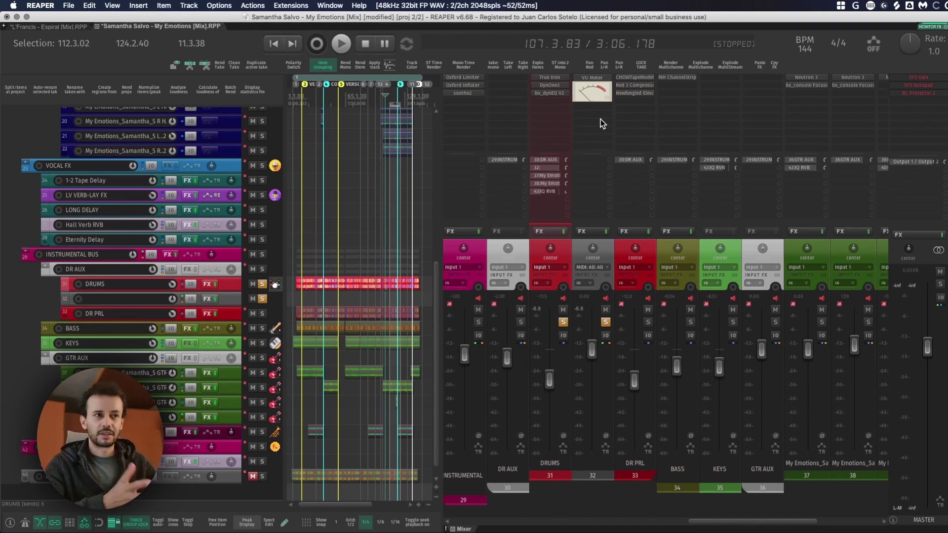
Delete MIDI track 32 below DRUMS and jump to the DRUMS send's IQ RVB destination.
click(601, 275)
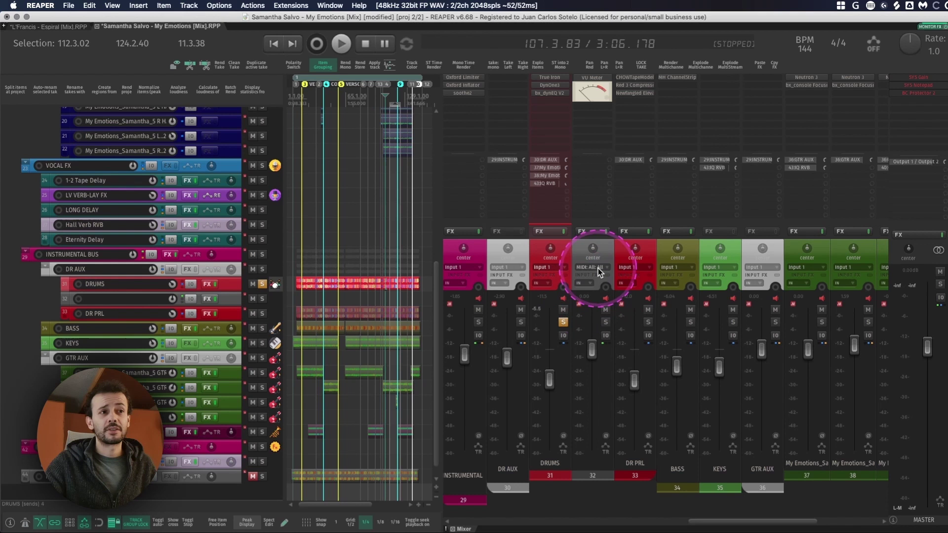
key(Delete)
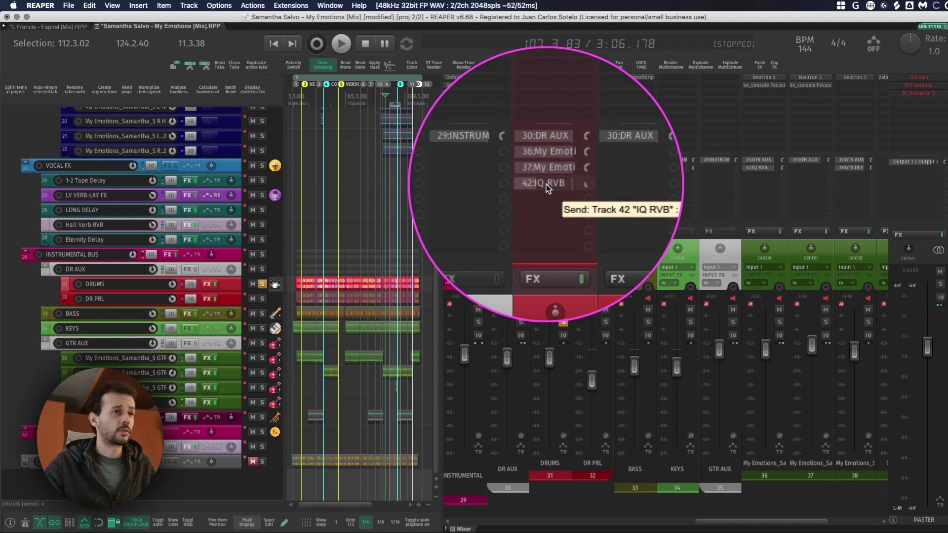
scroll(546, 184, left, 3)
right_click(624, 184)
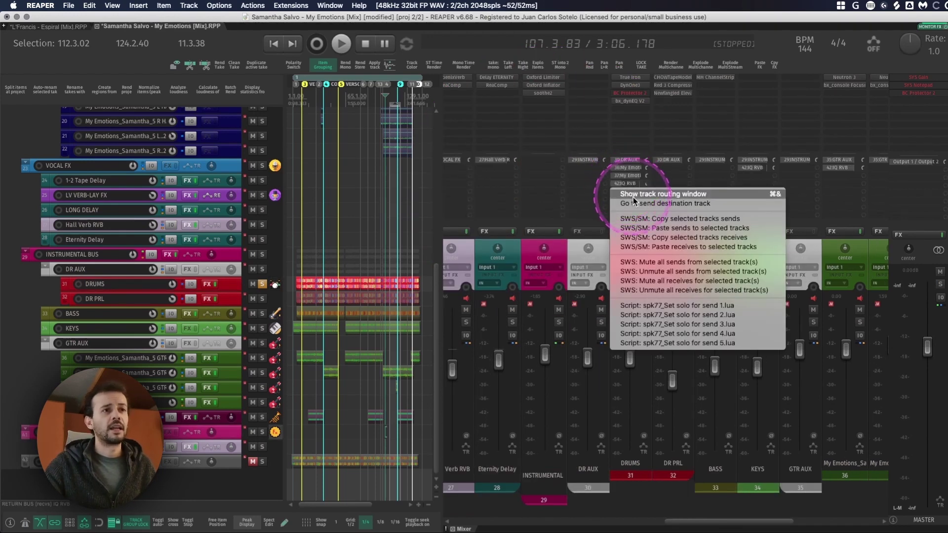
click(635, 205)
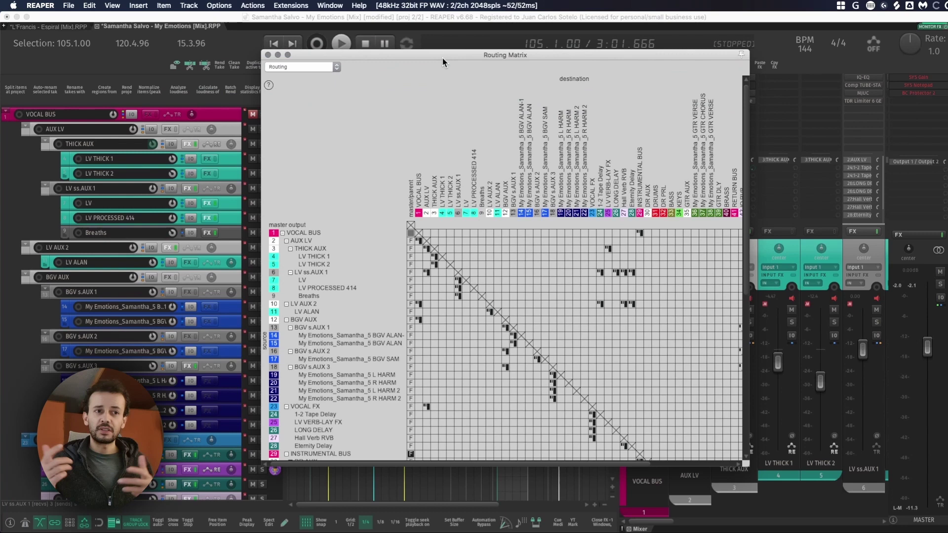
Switch the routing view to the track wiring diagram and pan across it.
drag(746, 463, 830, 509)
scroll(757, 423, down, 5)
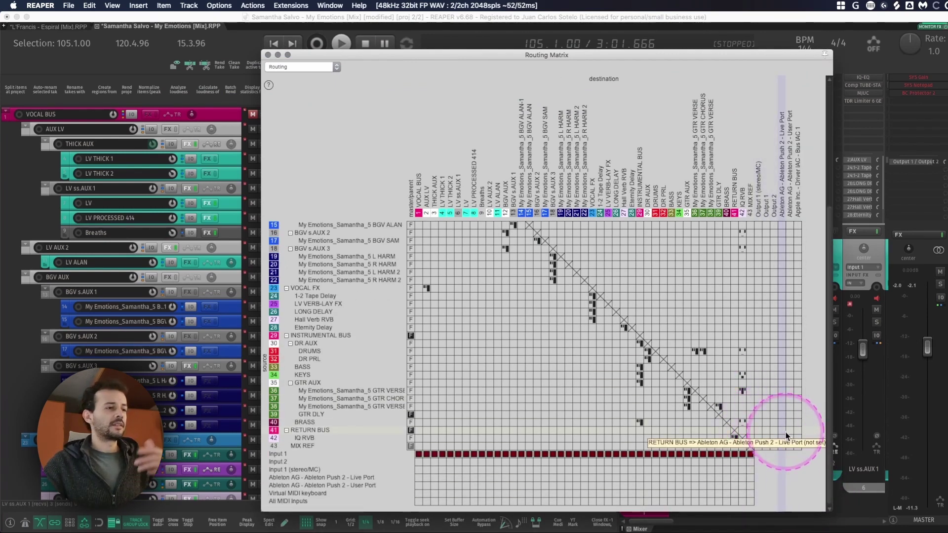
scroll(785, 431, up, 4)
click(284, 67)
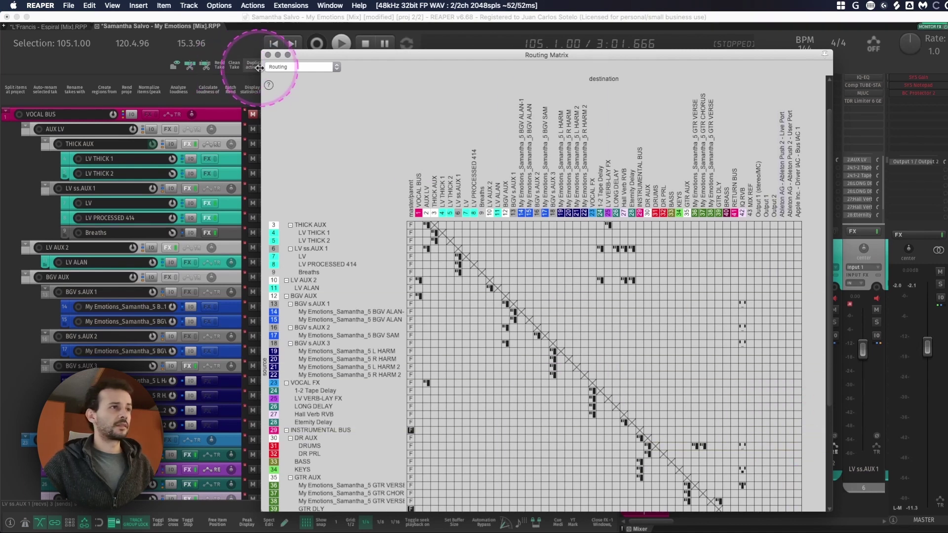
click(284, 76)
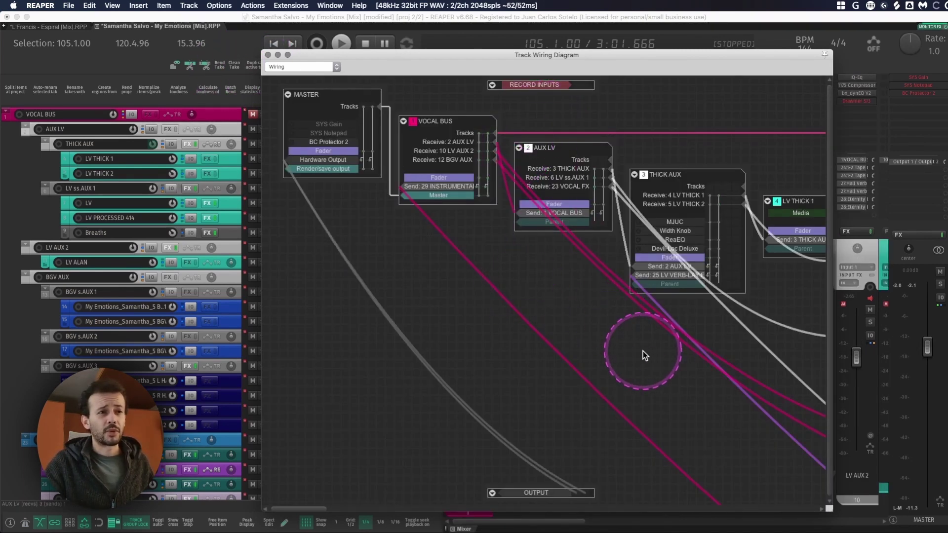
scroll(643, 351, right, 1)
drag(290, 506, 368, 513)
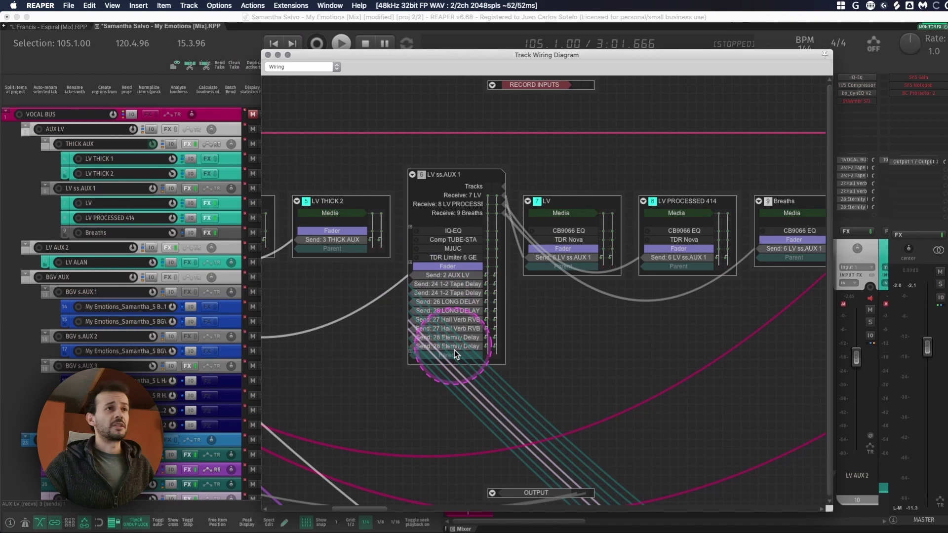
Close the wiring diagram and show Comp TUBE-STA's pin routing on LV ss.AUX 1.
click(268, 55)
click(603, 64)
click(838, 103)
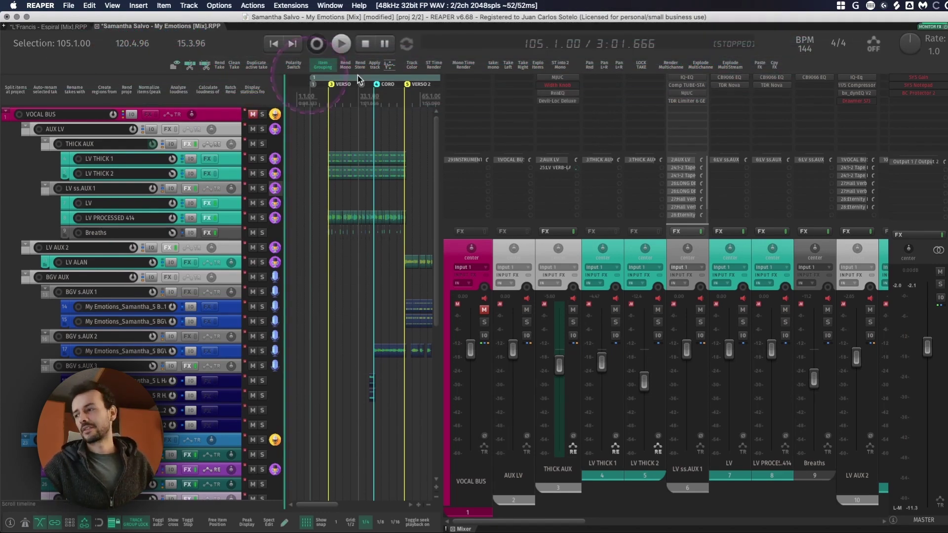
Open the TDR Limiter plugin on LV ss.AUX 1.
click(681, 100)
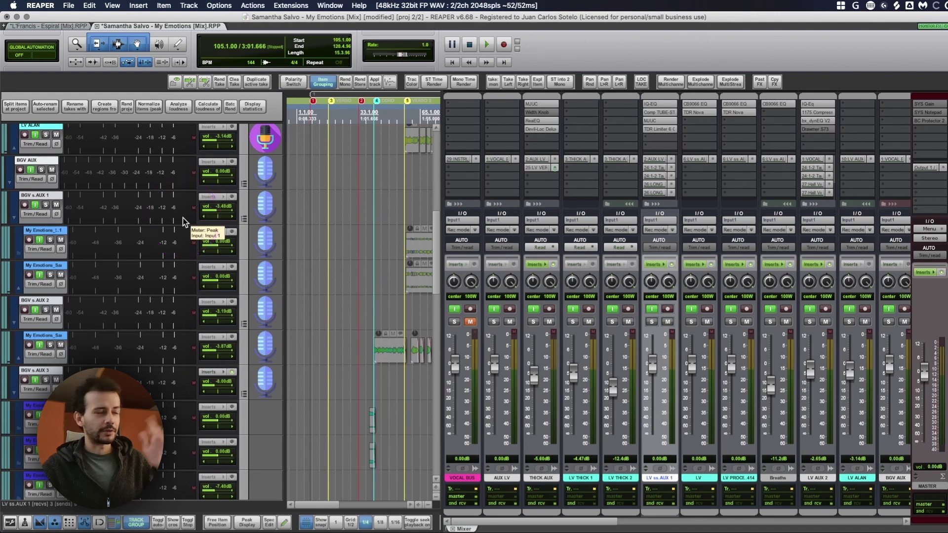
Apply I Logic V2 Public, then IMPERIAL 24, then switch back to the original dark theme.
click(218, 6)
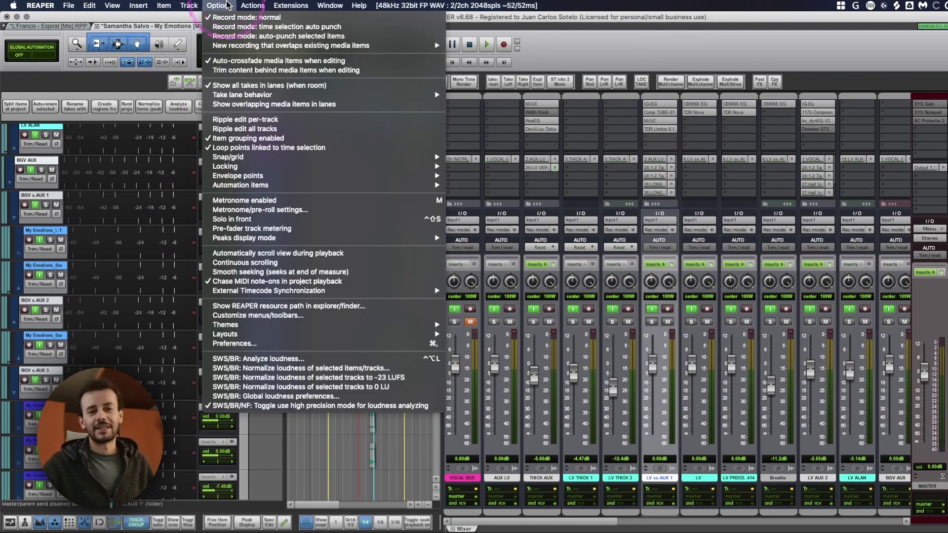
mouse_move(321, 325)
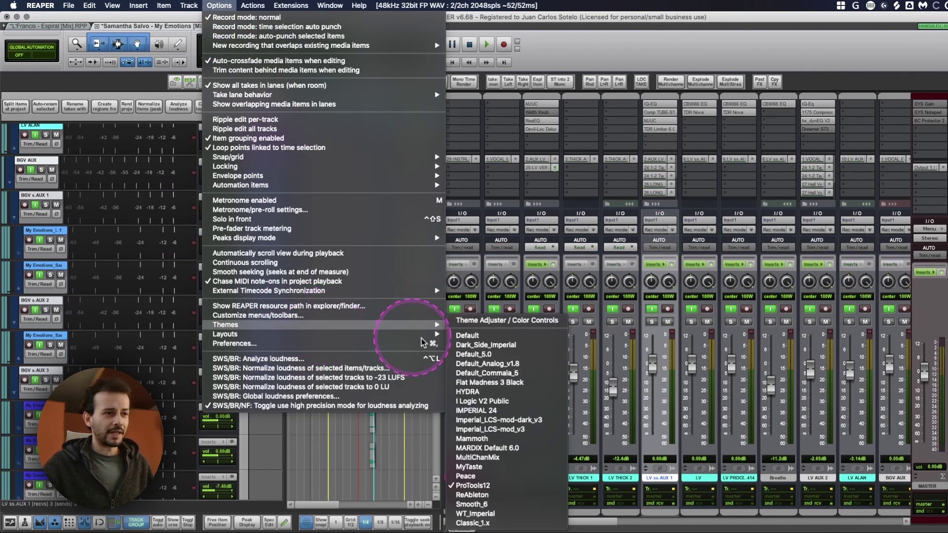
click(500, 413)
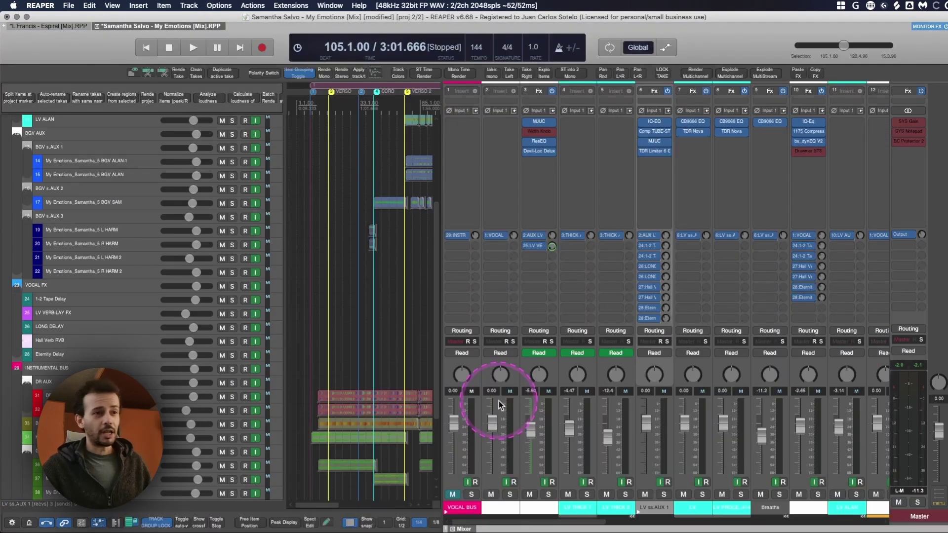
click(219, 6)
mouse_move(322, 324)
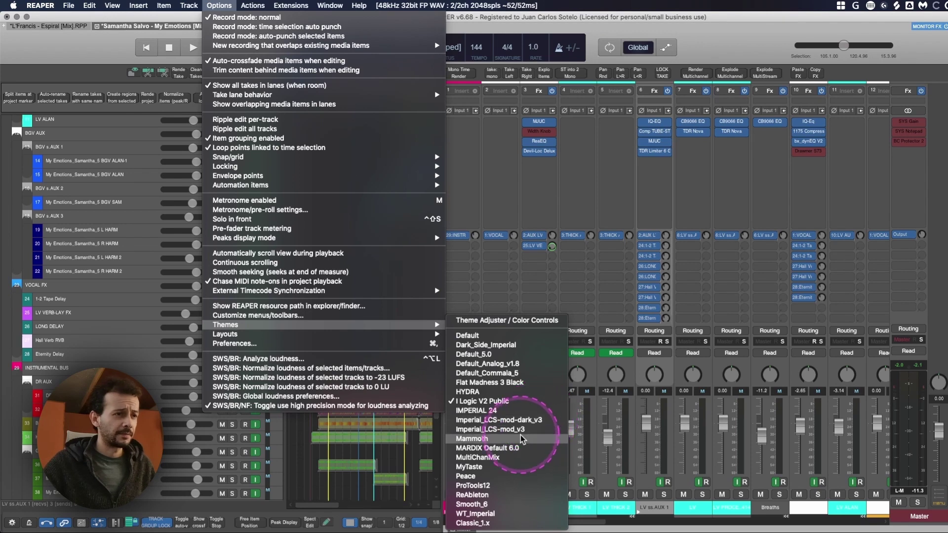
click(523, 420)
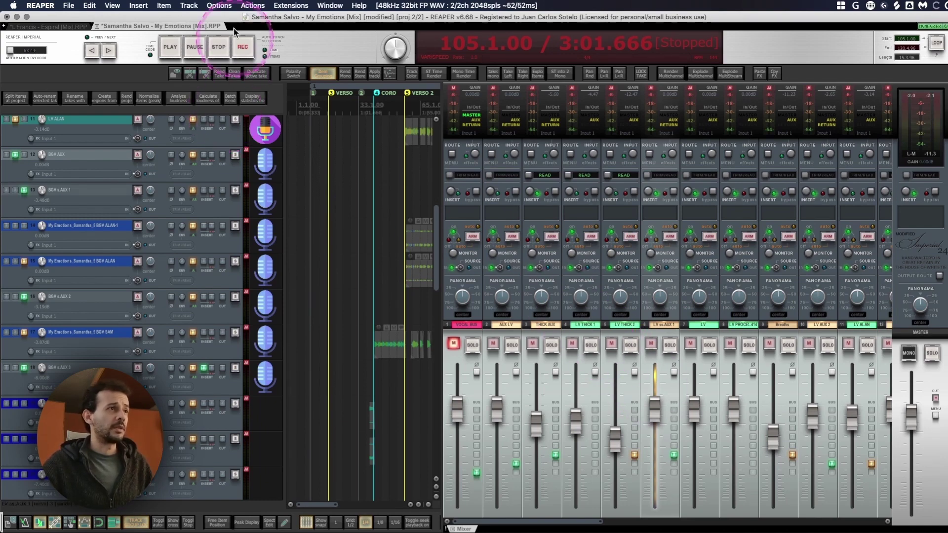
click(219, 5)
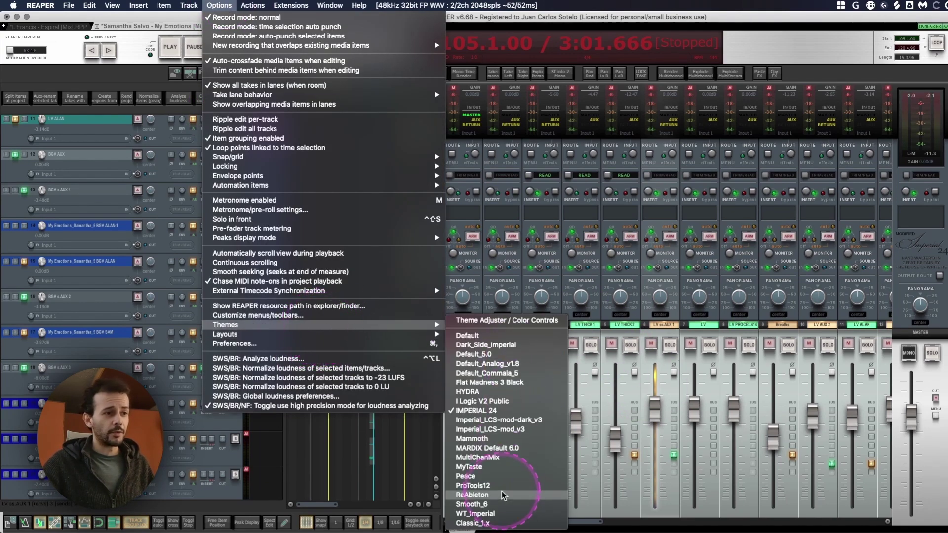
click(495, 508)
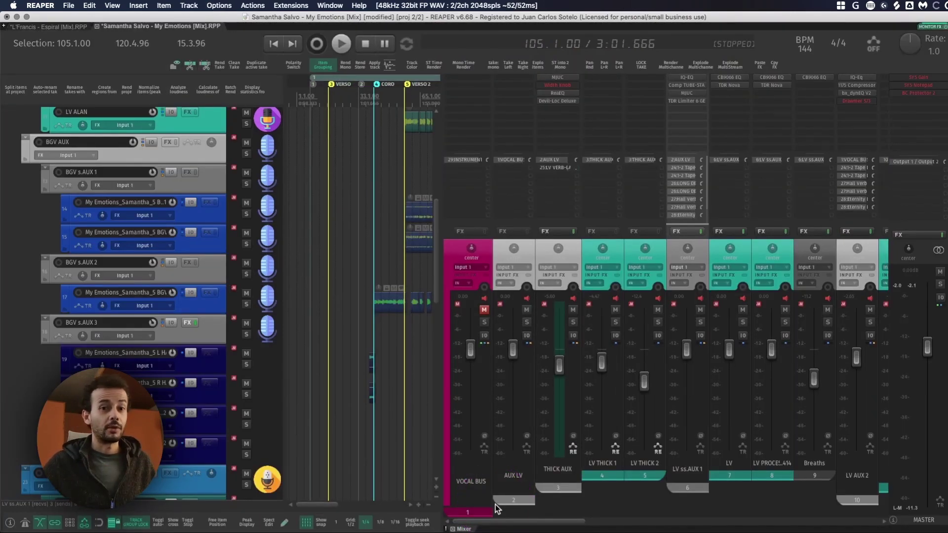
click(291, 5)
click(316, 27)
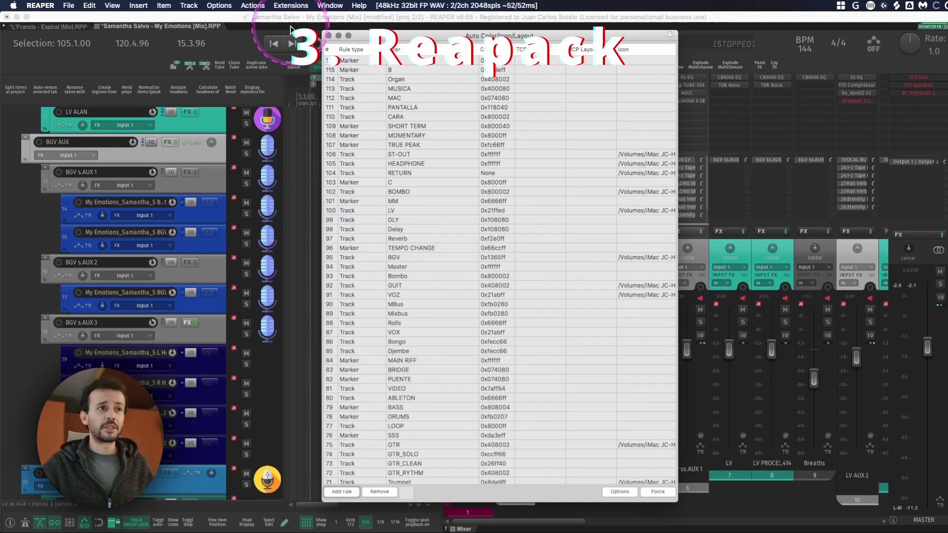
click(423, 79)
click(379, 91)
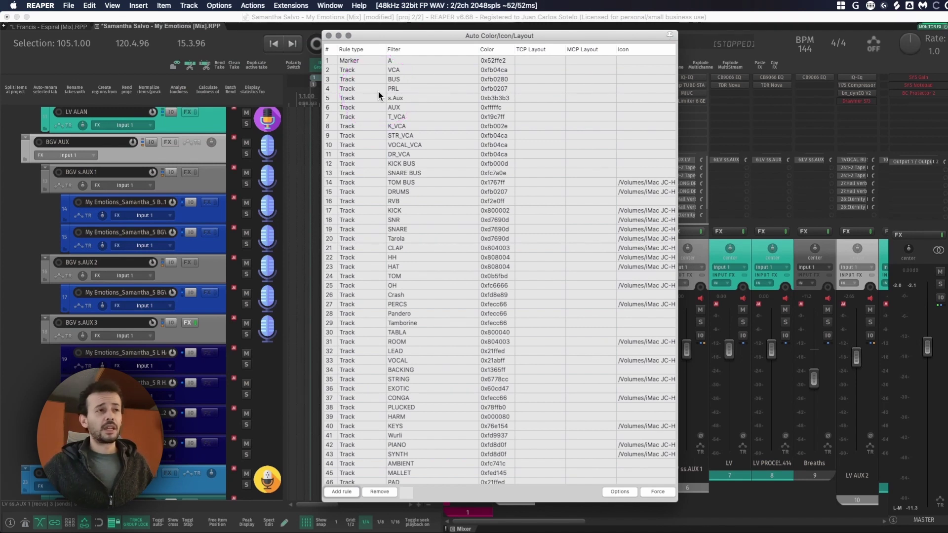
click(403, 97)
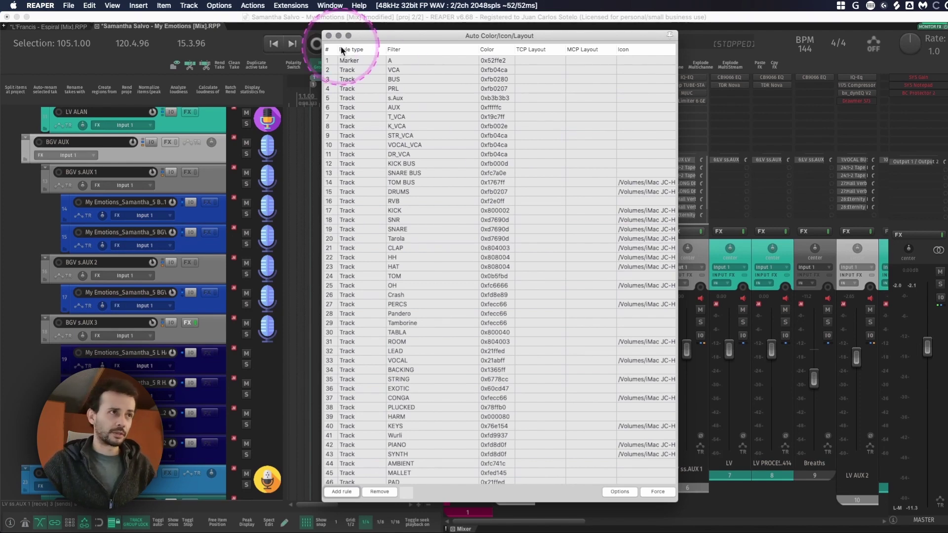
click(329, 36)
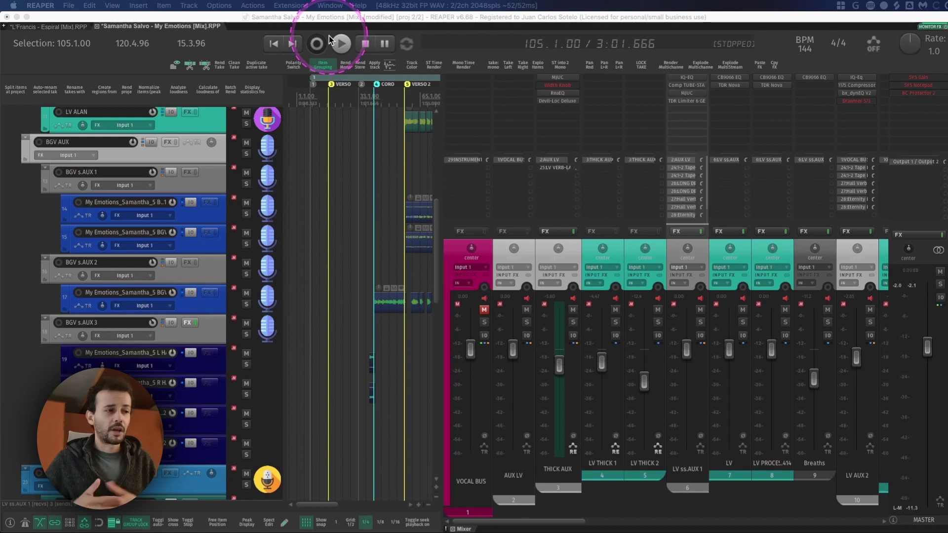
Bring the browser forward and scroll through the REAPER Resources page.
key(super+Tab)
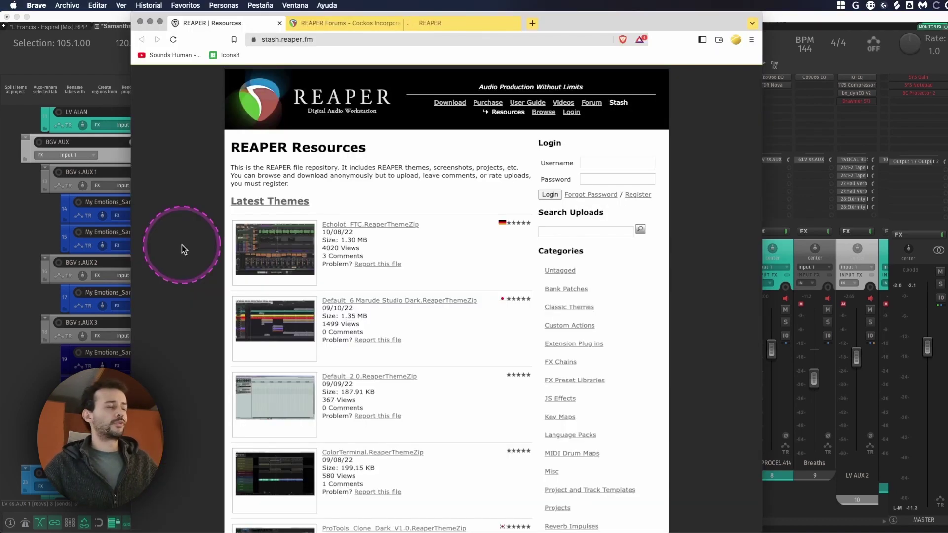
scroll(677, 322, down, 3)
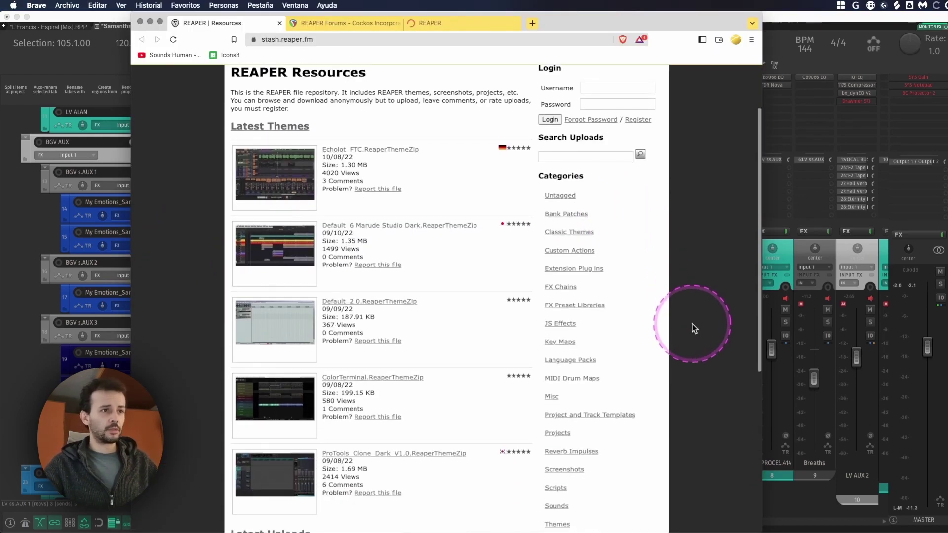
scroll(690, 319, down, 2)
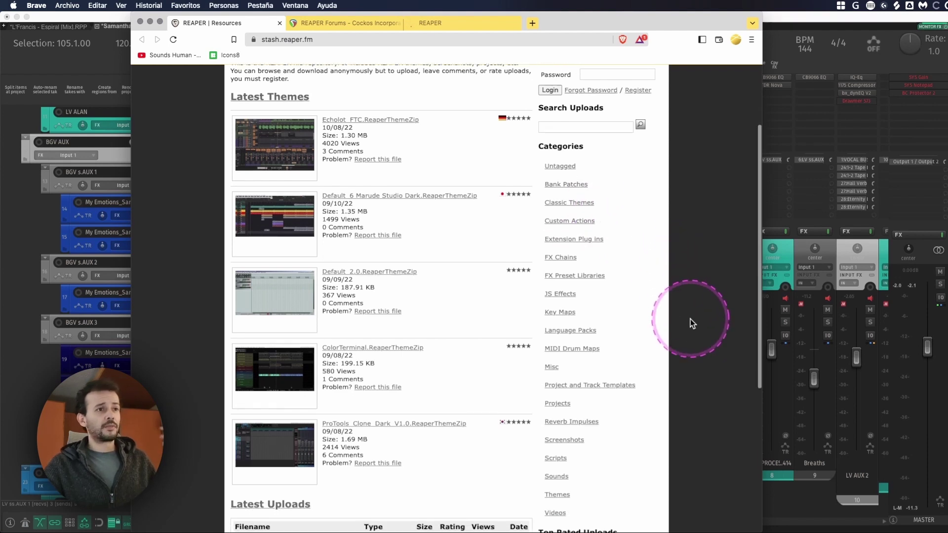
scroll(690, 319, down, 1)
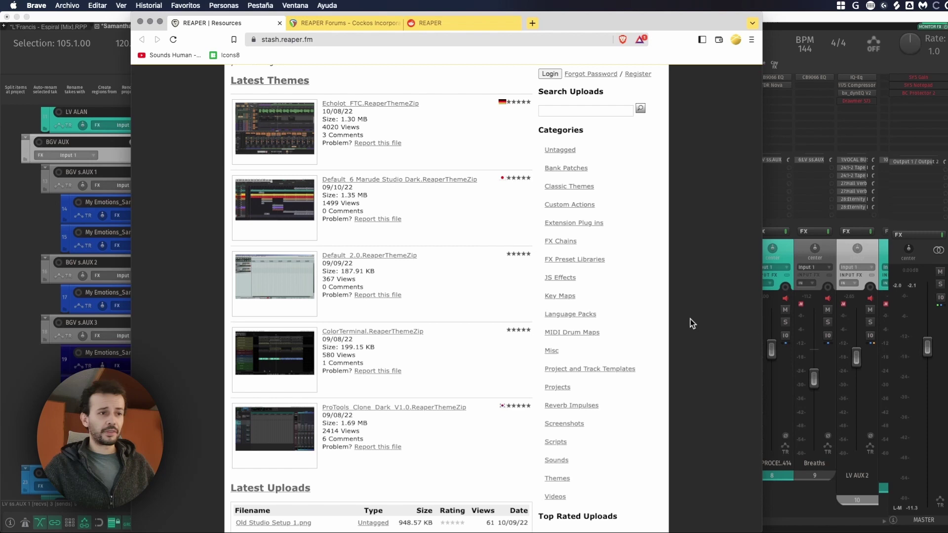
Browse the REAPER Forums page and r/Reaper subreddit, then return to REAPER.
key(ctrl+Tab)
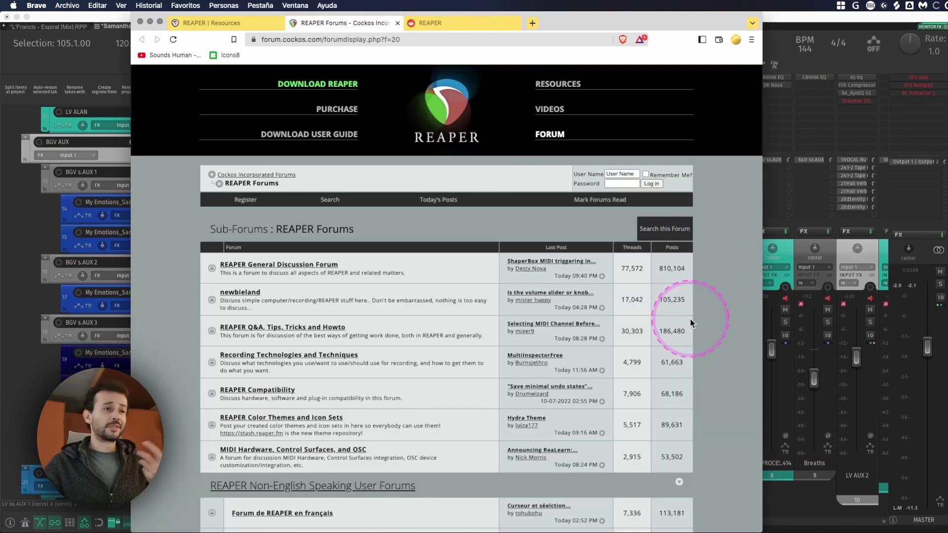
scroll(721, 351, down, 1)
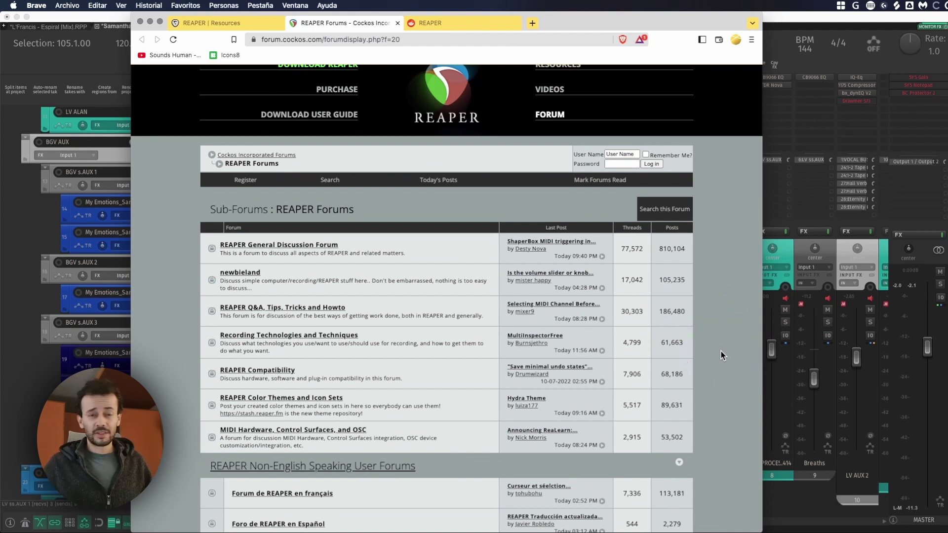
scroll(728, 335, down, 3)
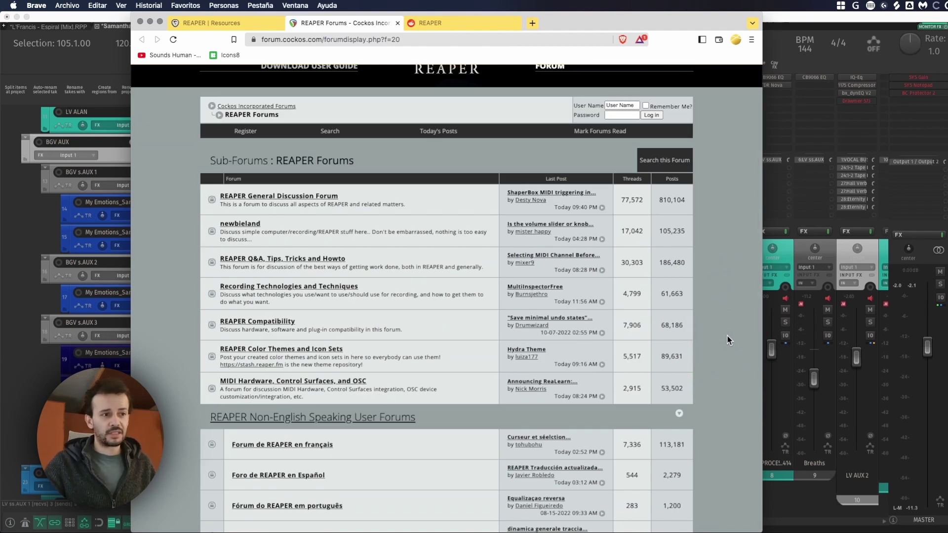
key(ctrl+Tab)
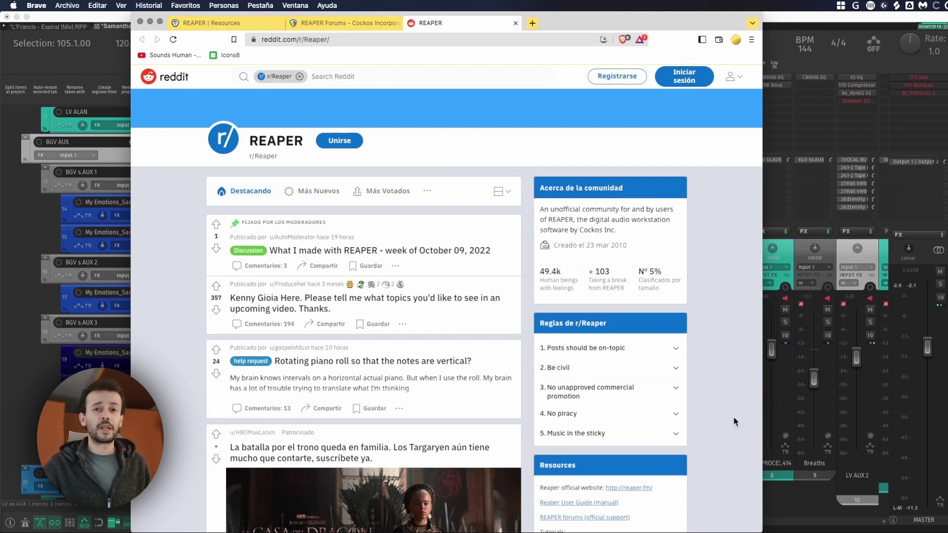
click(831, 20)
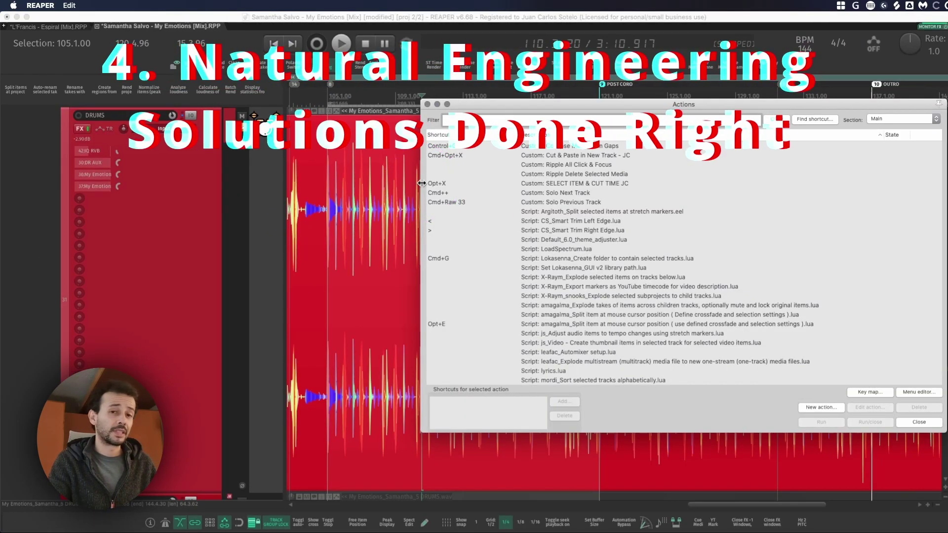
Filter actions for 'XPLODE', move and close the action list, then open peaks display settings.
text(XPLODE)
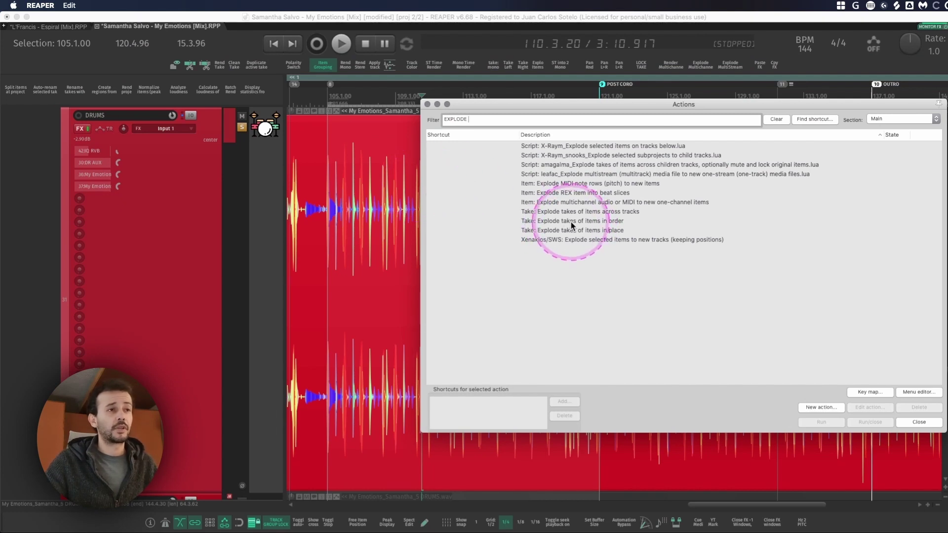
drag(528, 104, 566, 196)
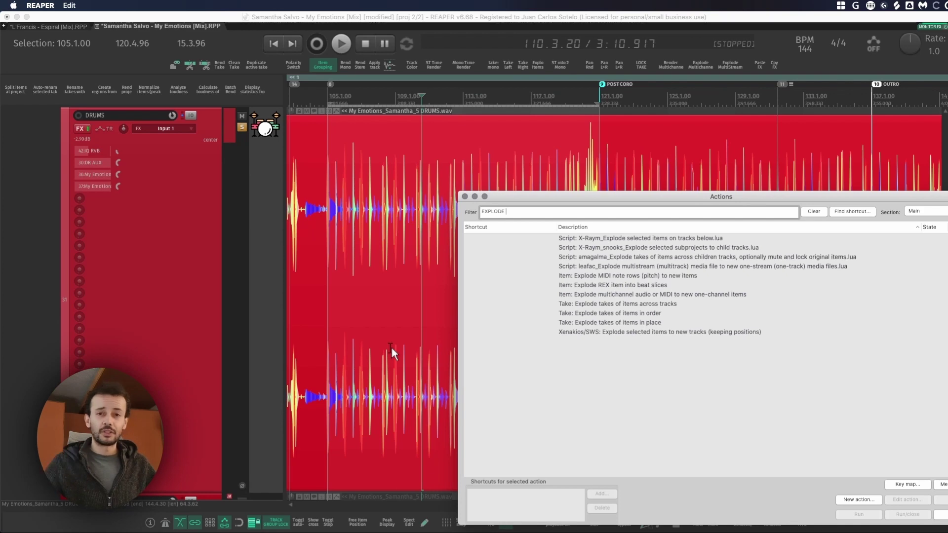
click(464, 197)
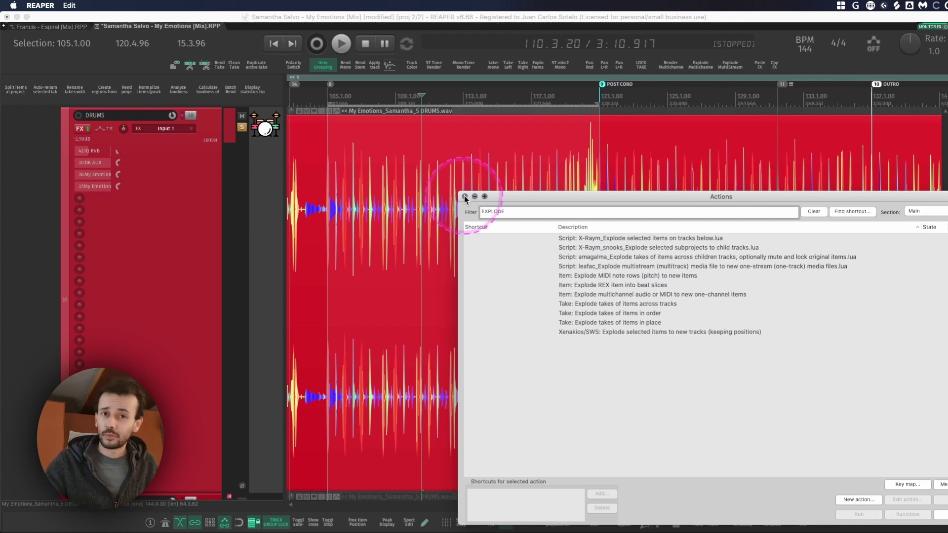
click(190, 256)
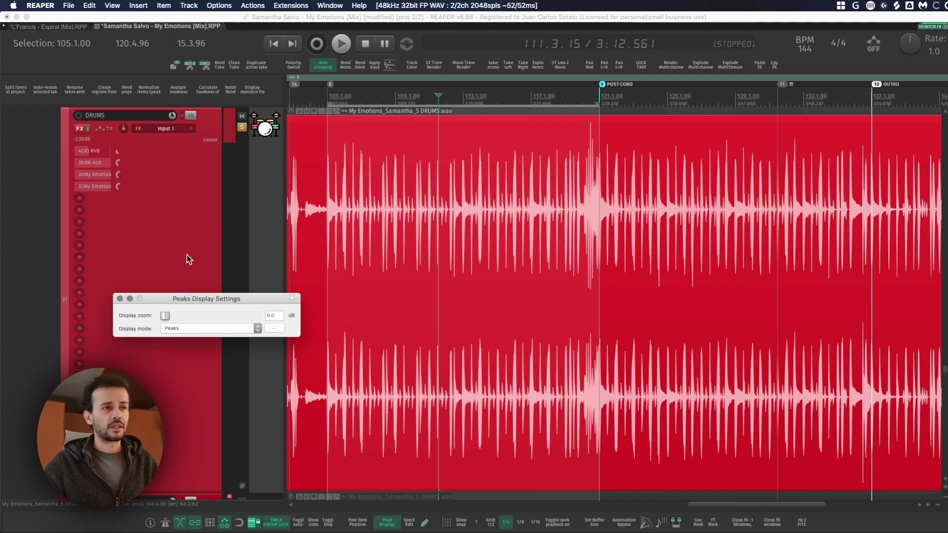
Colour waveforms by frequency content and switch the display mode to Spectrogram.
click(197, 328)
click(190, 344)
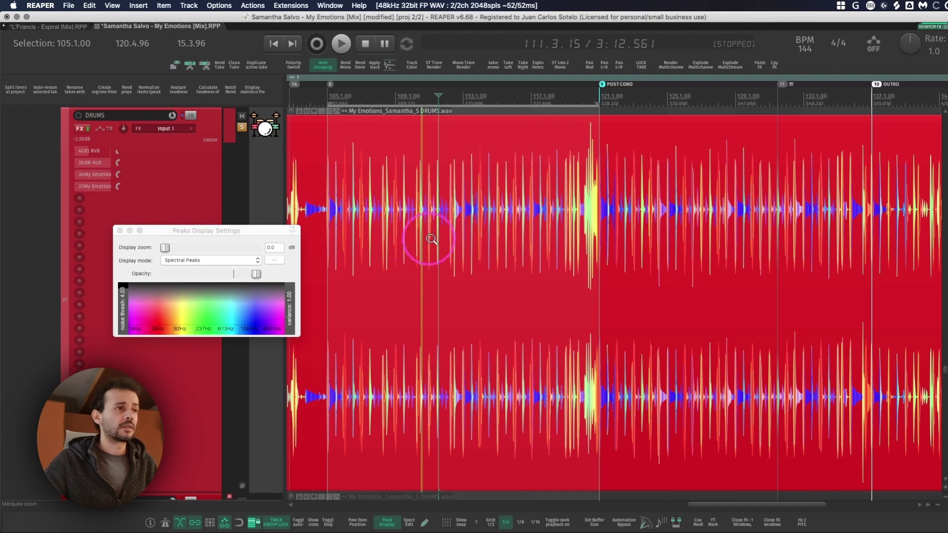
scroll(423, 234, up, 5)
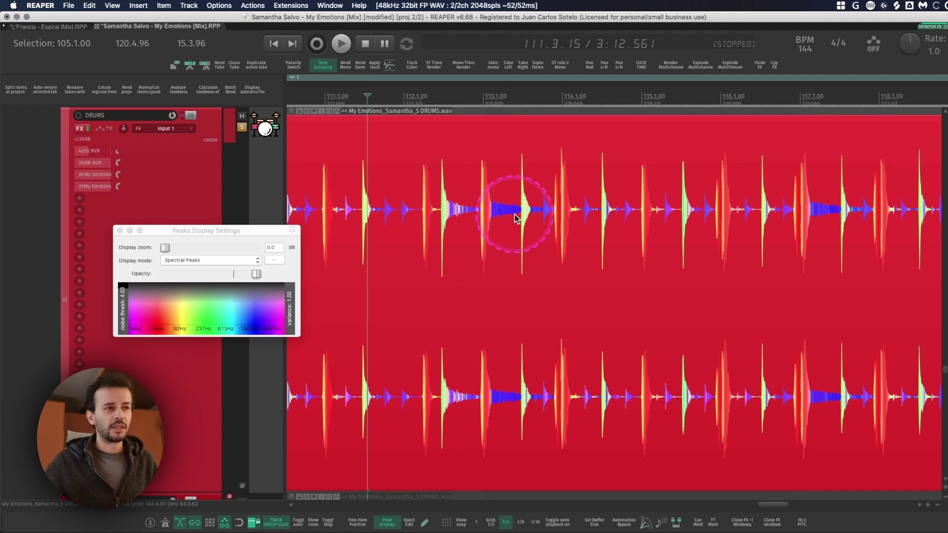
click(236, 261)
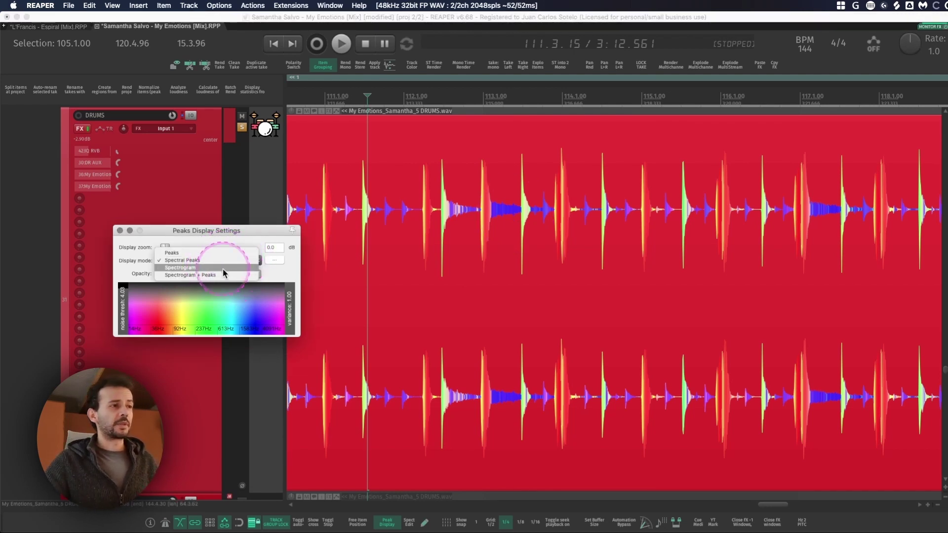
click(225, 269)
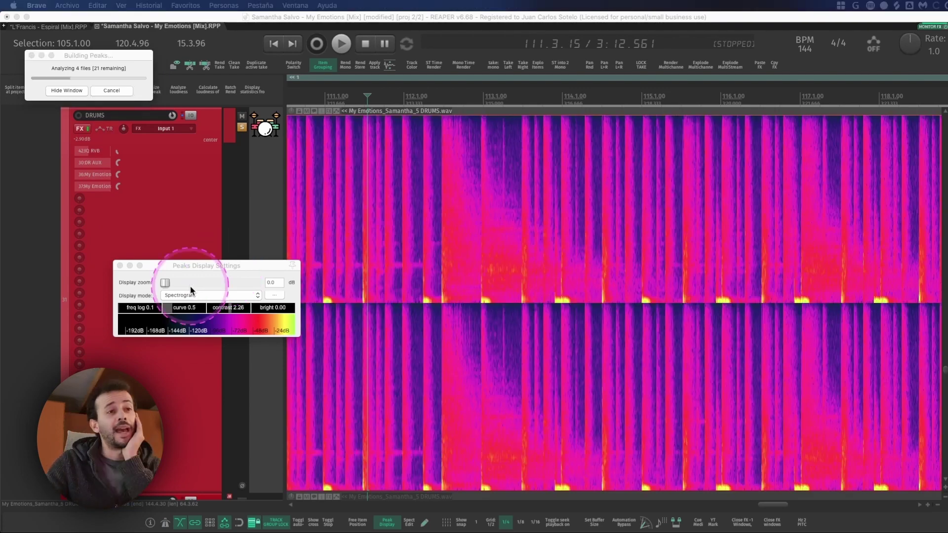
Place the edit cursor in the drums item and raise the spectrogram's logarithmic frequency scaling.
click(402, 197)
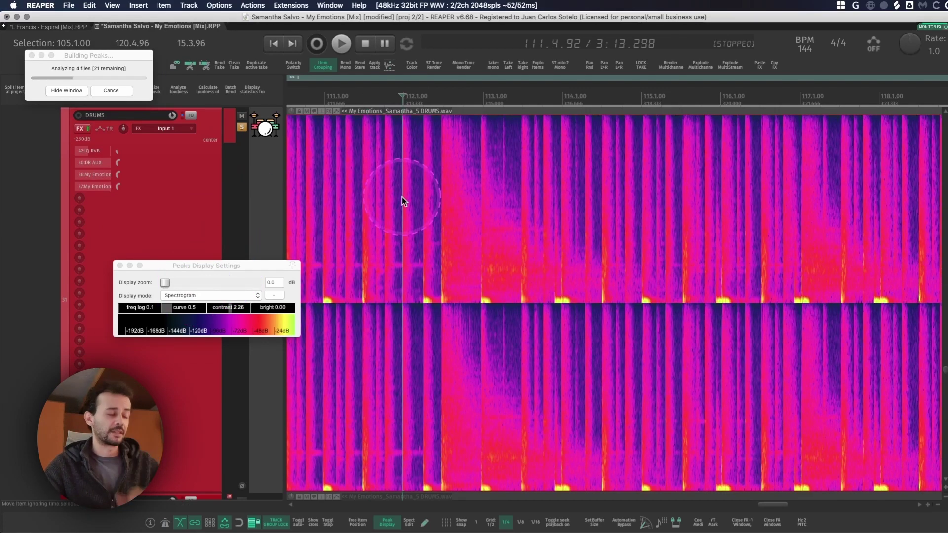
scroll(402, 197, down, 5)
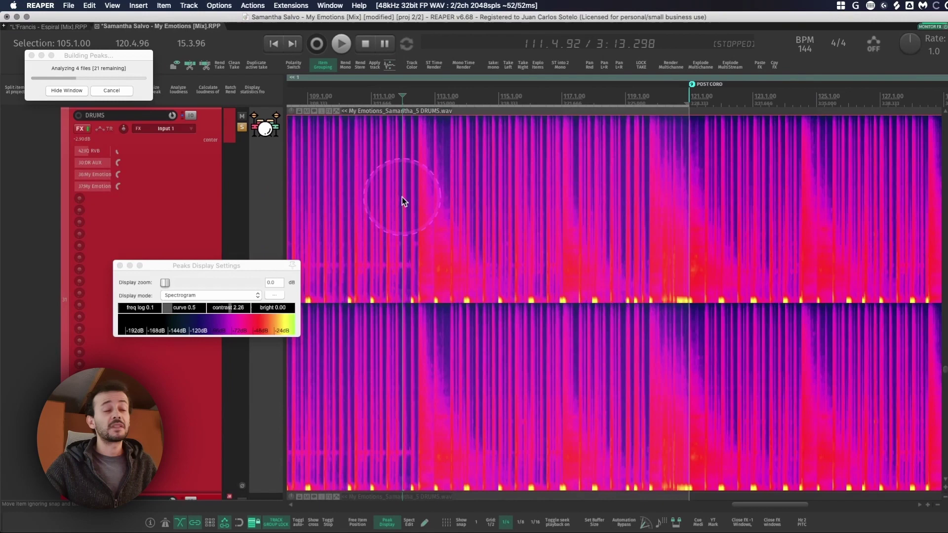
scroll(402, 197, down, 1)
drag(129, 307, 152, 310)
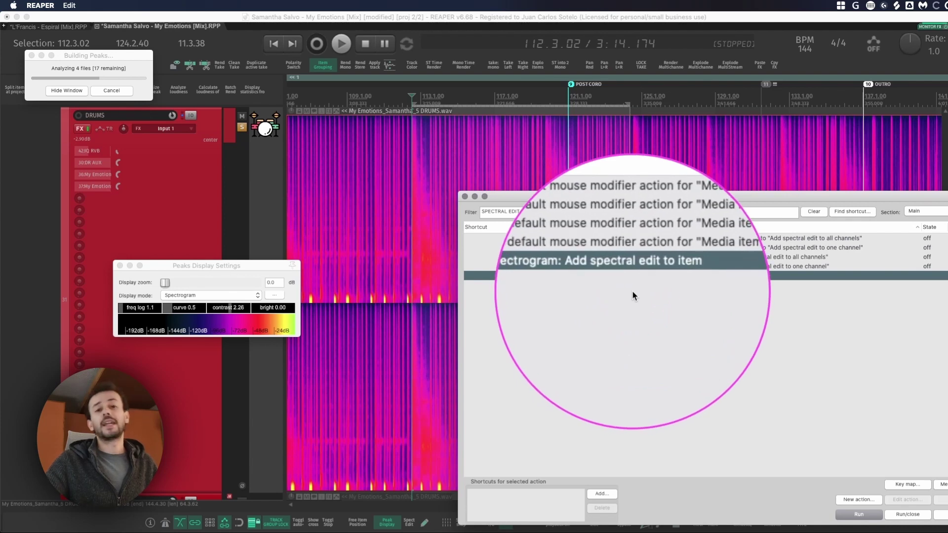
Add a spectral edit at -19 dB limited to 0–3993 Hz, lower channel at -29.75 dB.
click(907, 515)
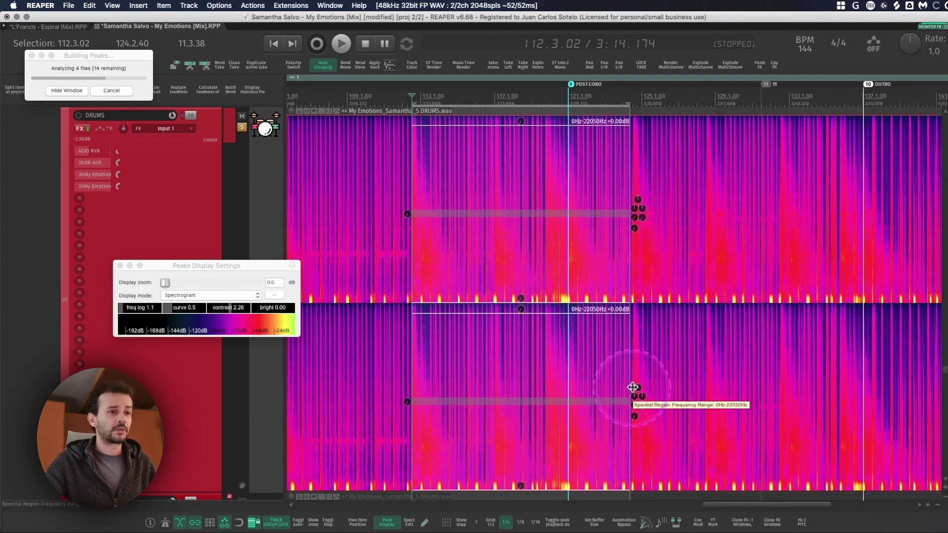
drag(633, 388, 635, 419)
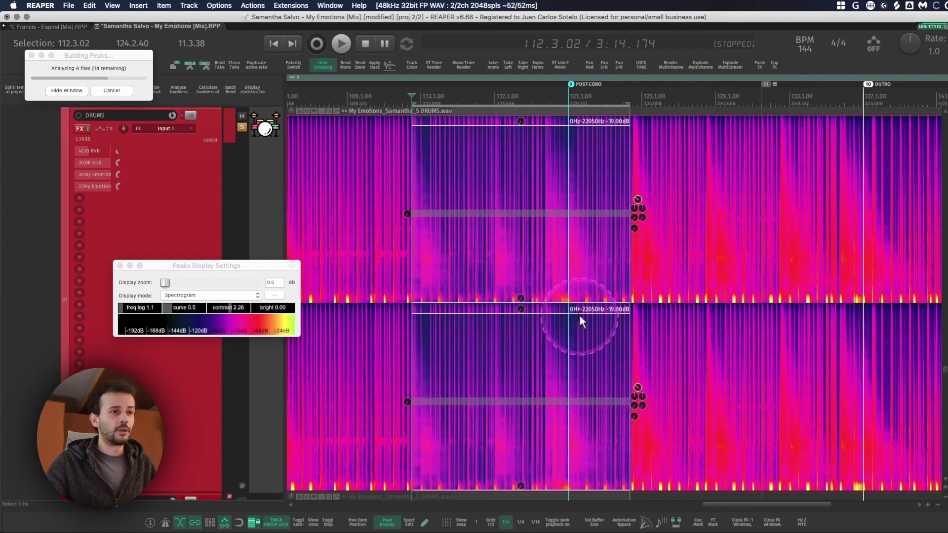
drag(581, 320, 577, 447)
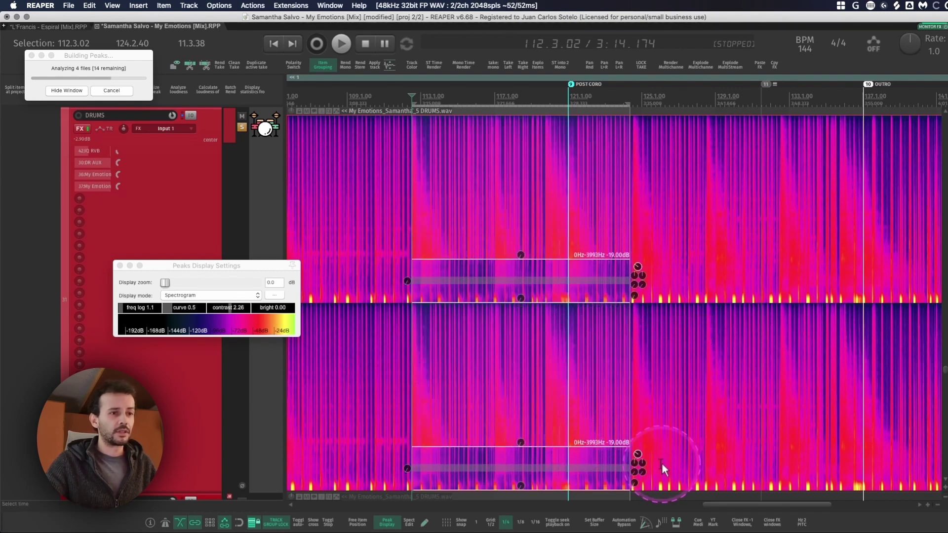
drag(637, 454, 617, 359)
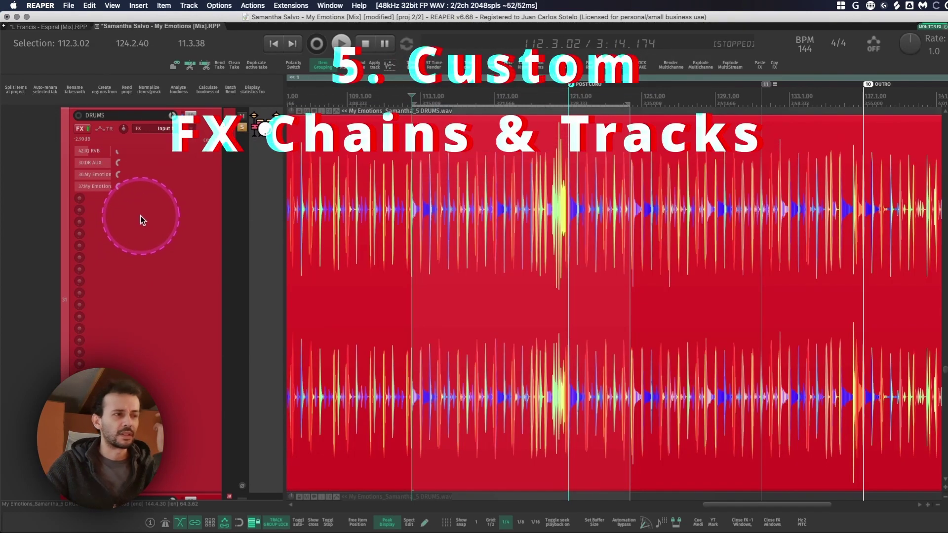
Open the docked mixer and the saved track templates with keyboard shortcuts.
key(super+m)
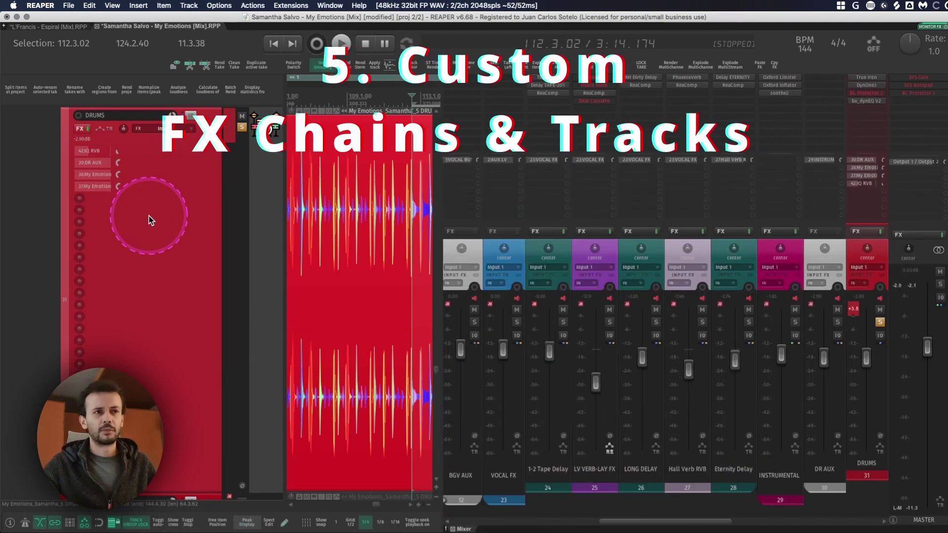
key(super+shift+t)
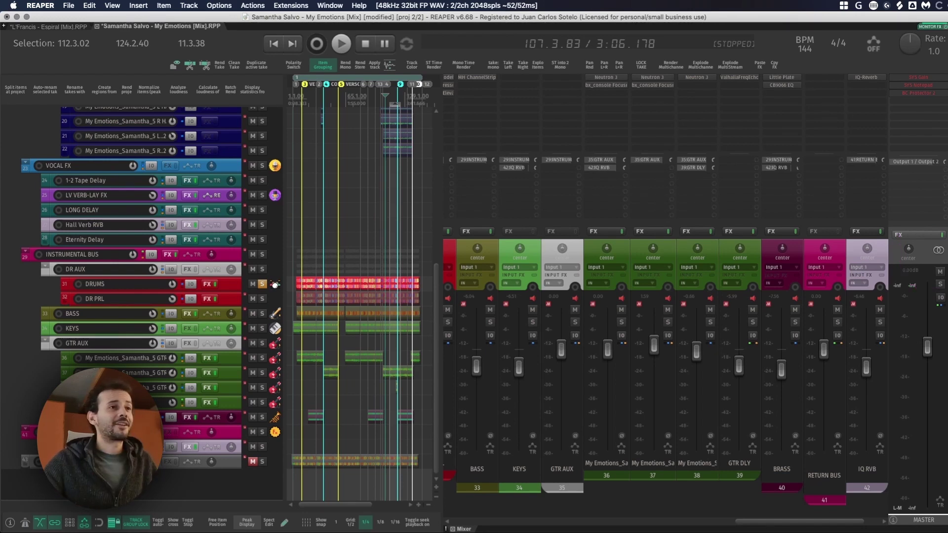
Check ReaEQ's Low Shelf band on THICK AUX, then open LV THICK 2's ReEQ centred on screen.
scroll(642, 114, left, 10)
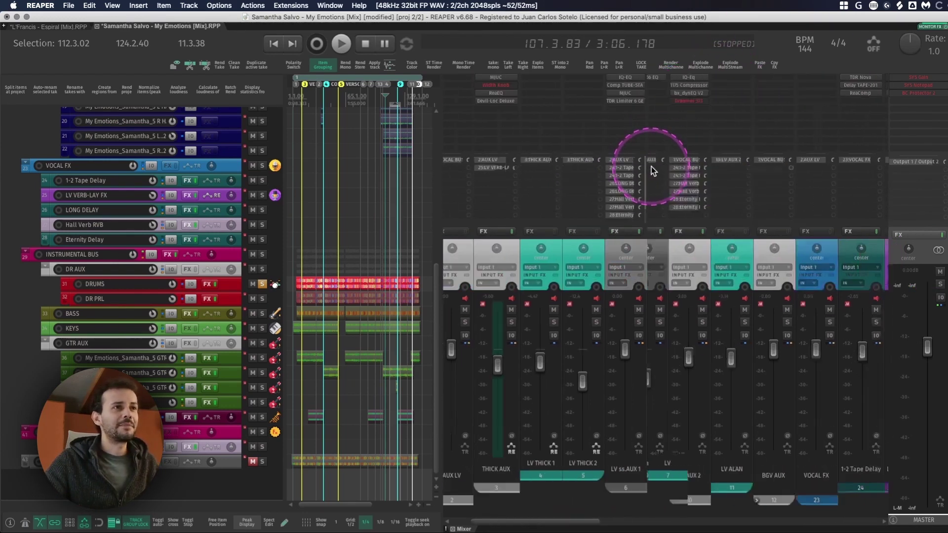
scroll(651, 167, left, 4)
double_click(560, 114)
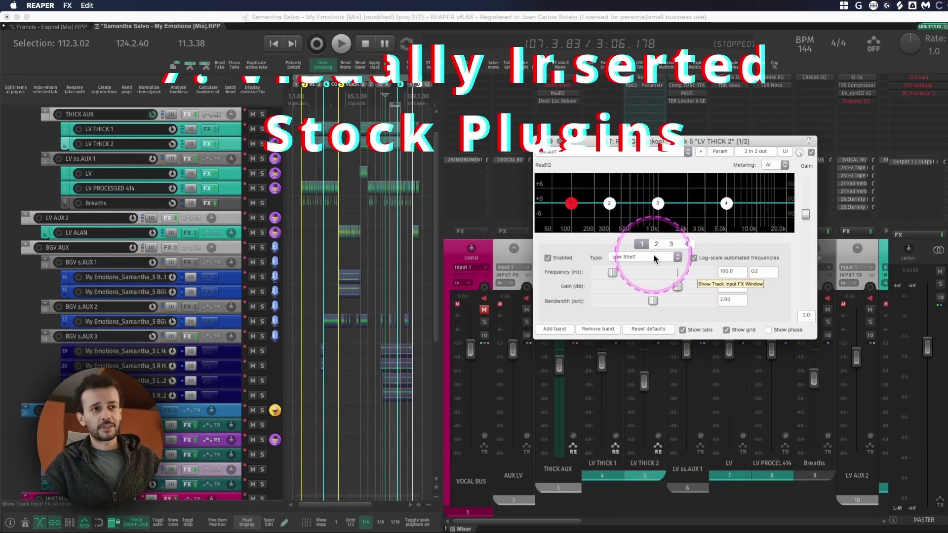
click(653, 254)
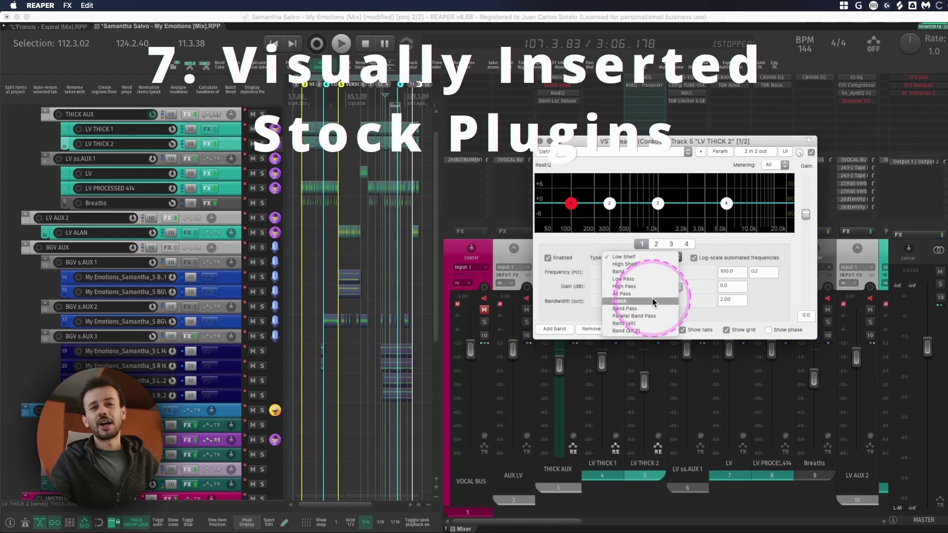
click(590, 267)
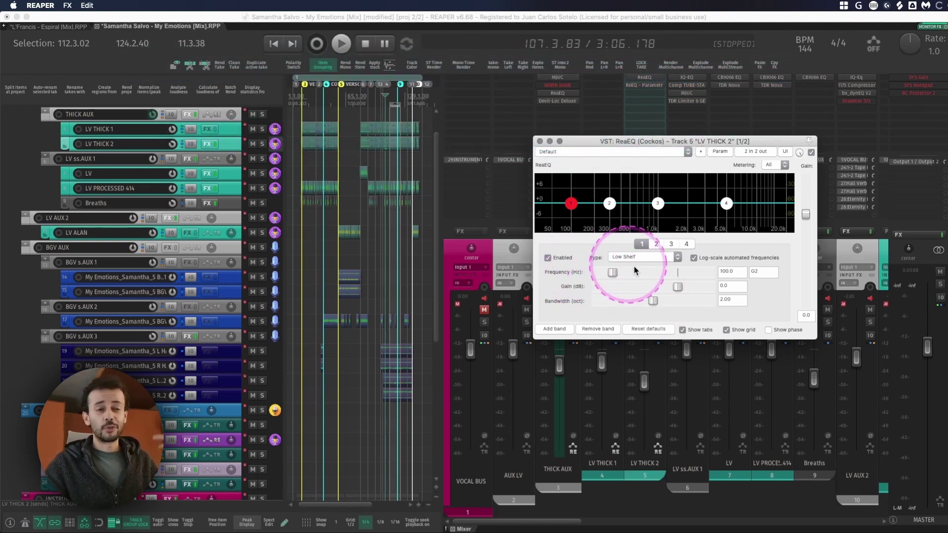
click(540, 141)
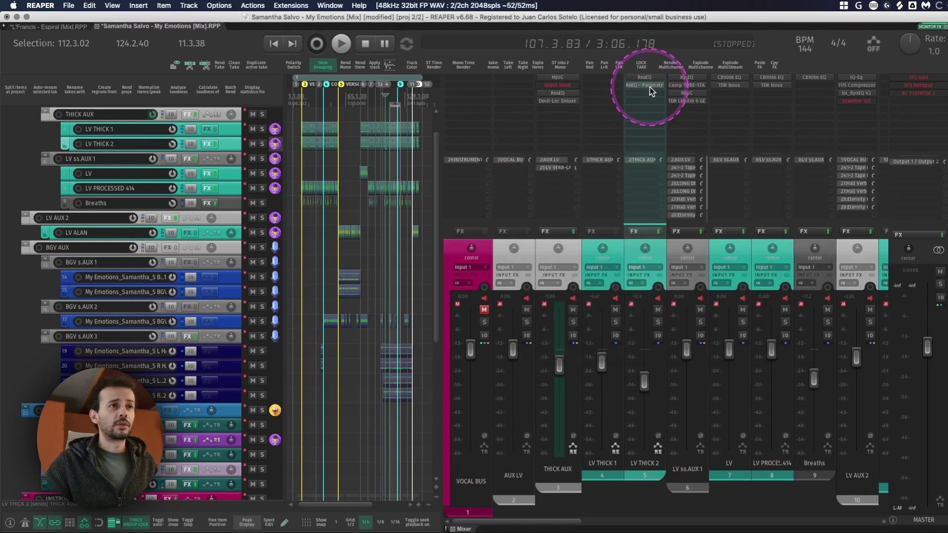
click(652, 87)
drag(867, 23, 487, 123)
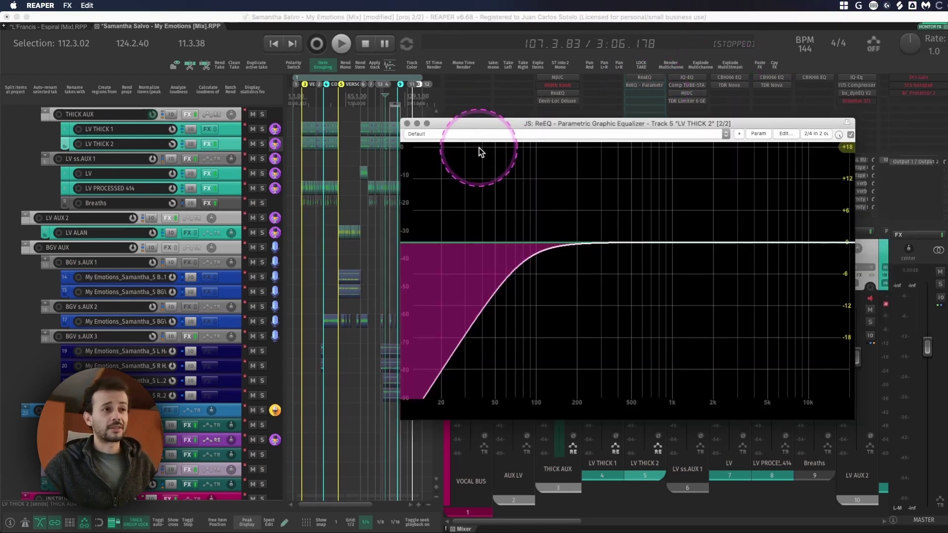
Add a resonant bump to band 1, set band 3 to a -4.48 dB Peak at 315 Hz, and close ReEQ.
drag(520, 243, 541, 201)
click(618, 243)
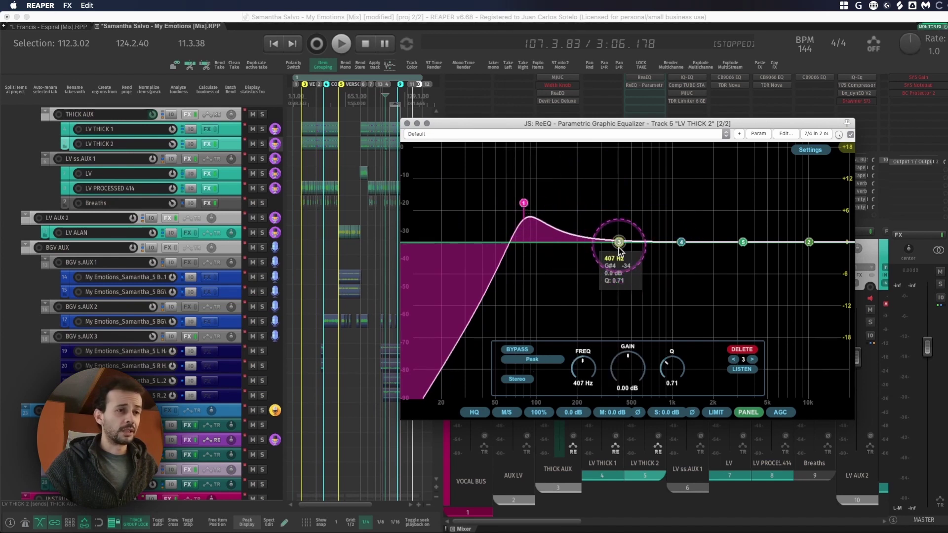
drag(619, 249, 608, 271)
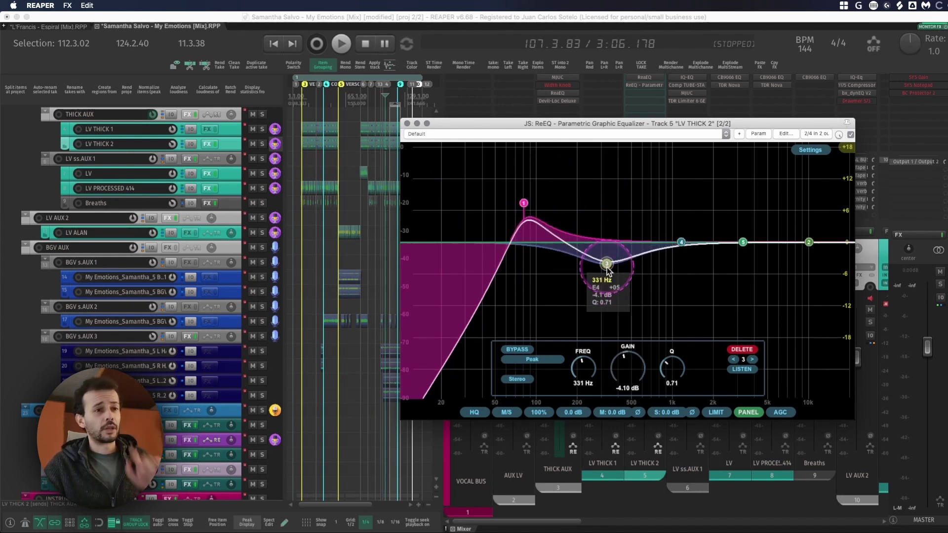
click(532, 359)
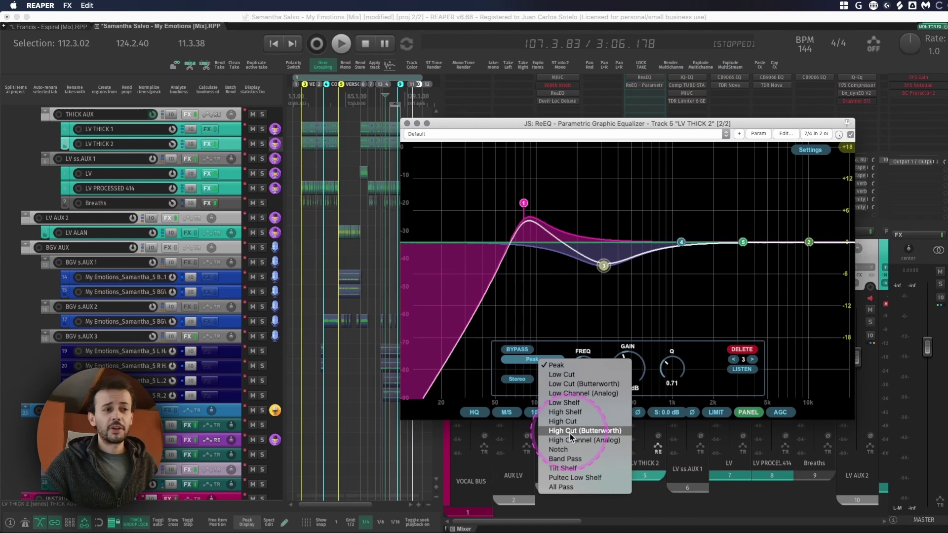
click(671, 284)
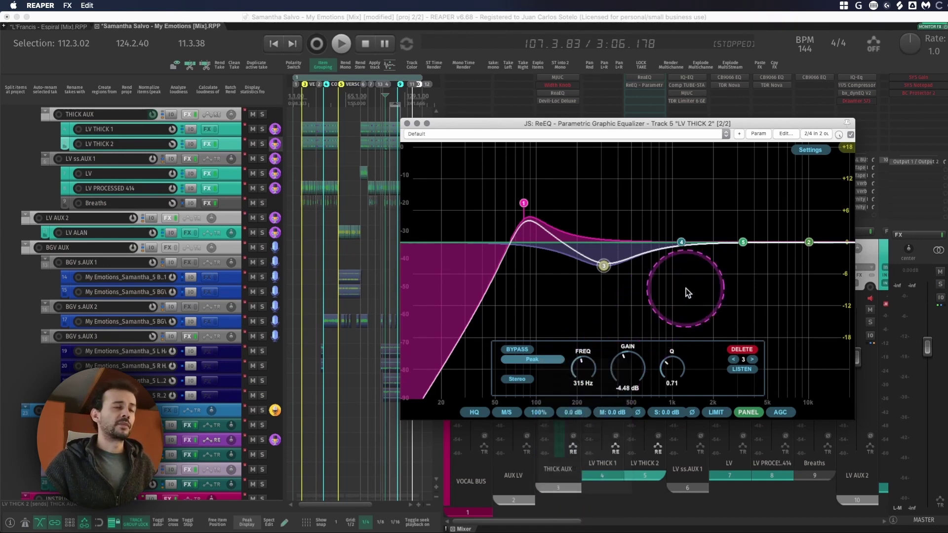
click(407, 123)
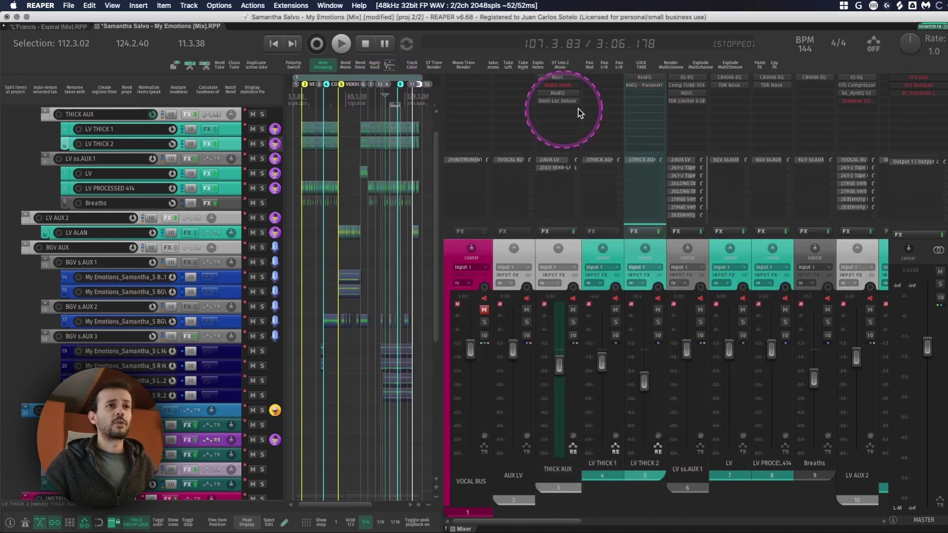
Embed LV THICK 2's ReEQ curve in its mixer strip and lower band 3 slightly.
right_click(641, 87)
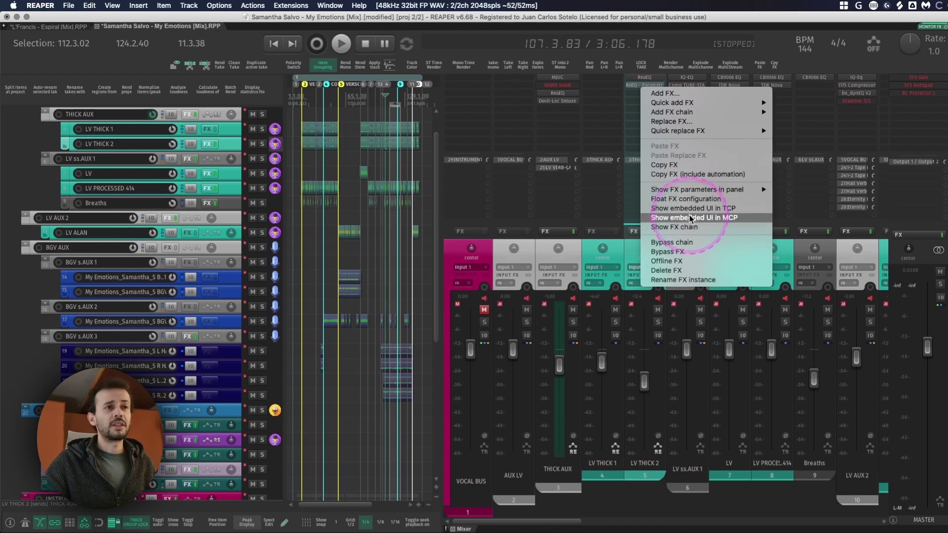
click(720, 217)
mouse_move(644, 110)
drag(645, 109, 646, 120)
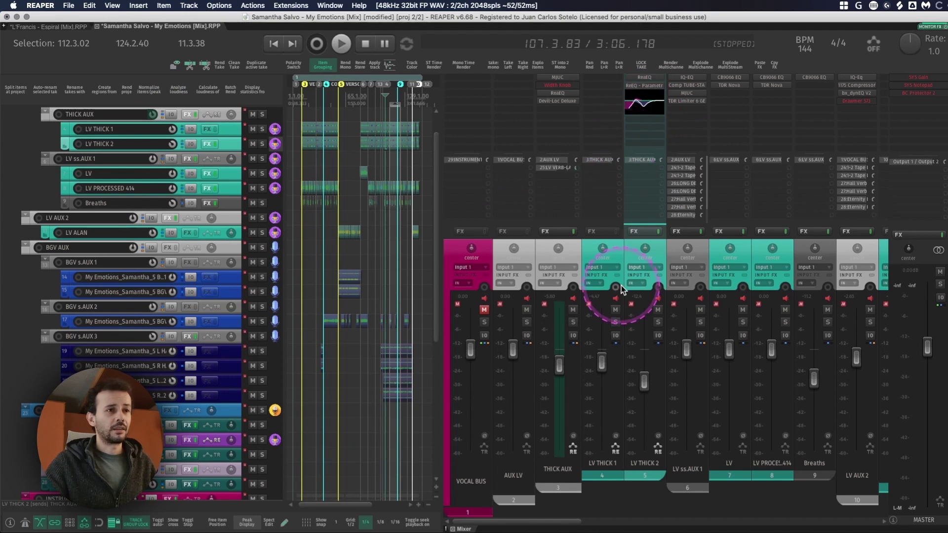
Add the JS Loudness Meter to the master track, embed it in the strip, and start playback.
double_click(922, 99)
text(LOUDNES)
key(Down)
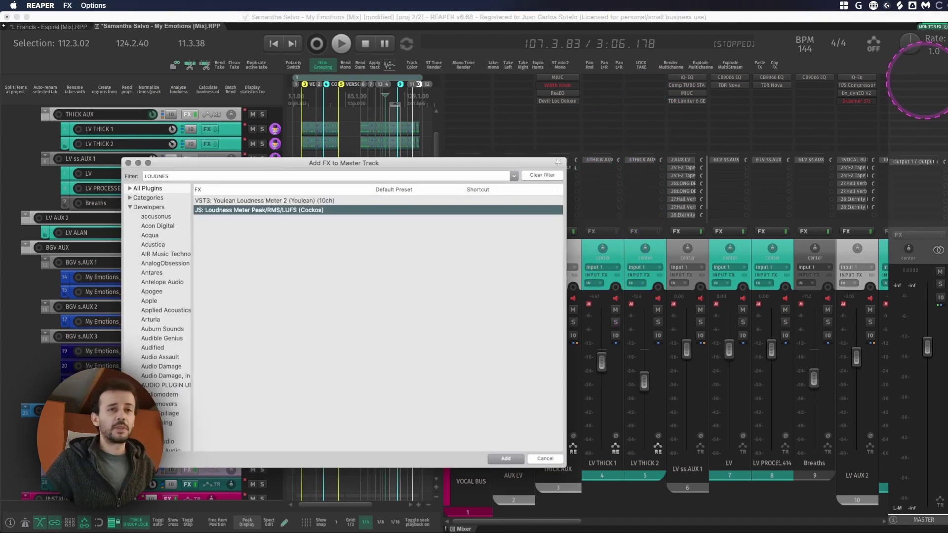
key(Return)
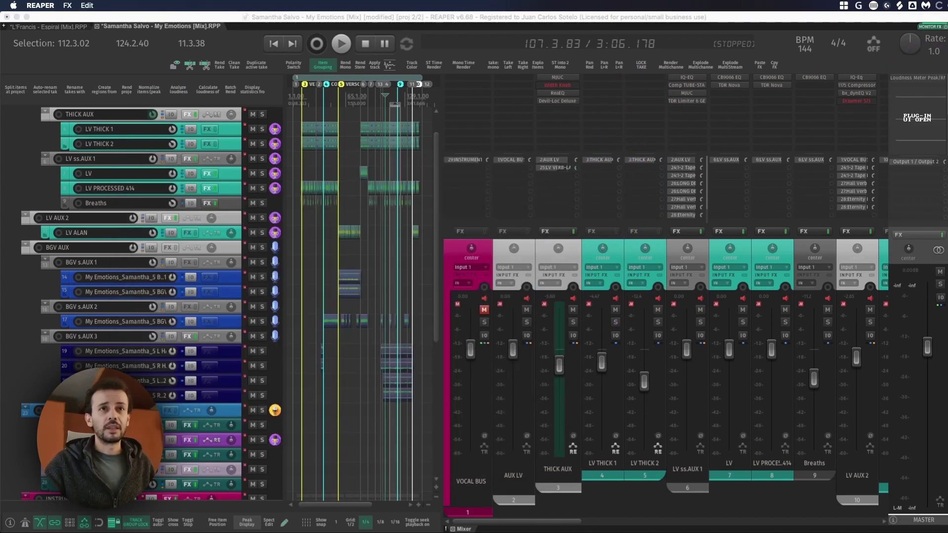
click(919, 117)
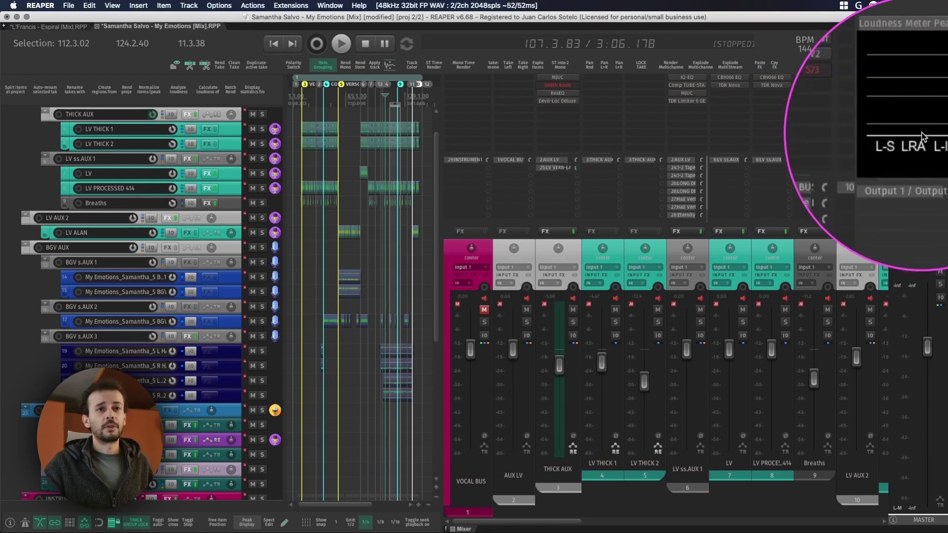
key(space)
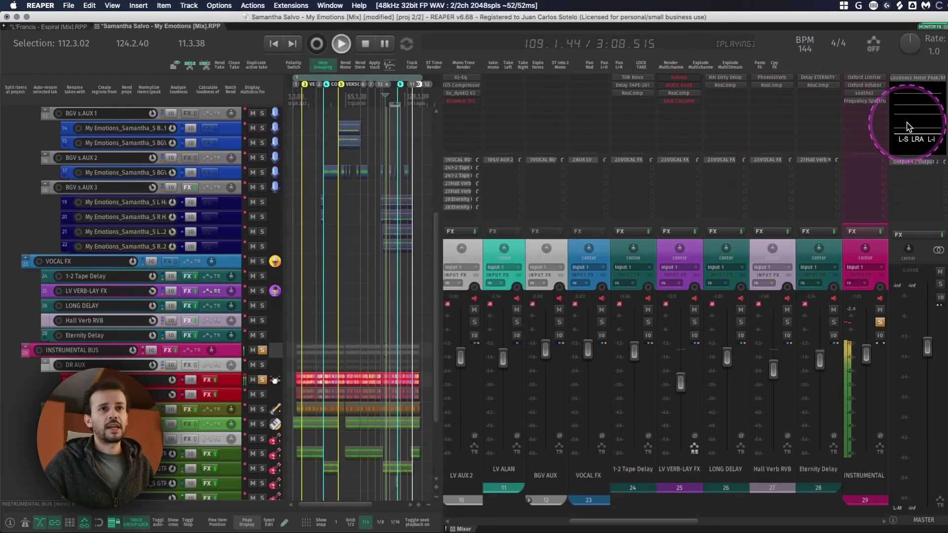
Embed INSTRUMENTAL's Frequency Spectrum display in its mixer strip, watch it, then stop playback.
right_click(867, 101)
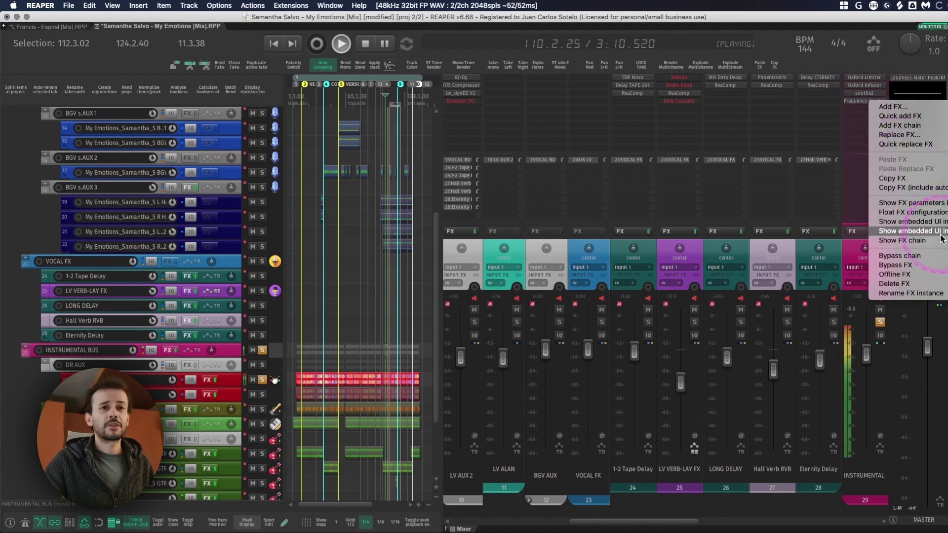
click(911, 231)
scroll(732, 216, right, 5)
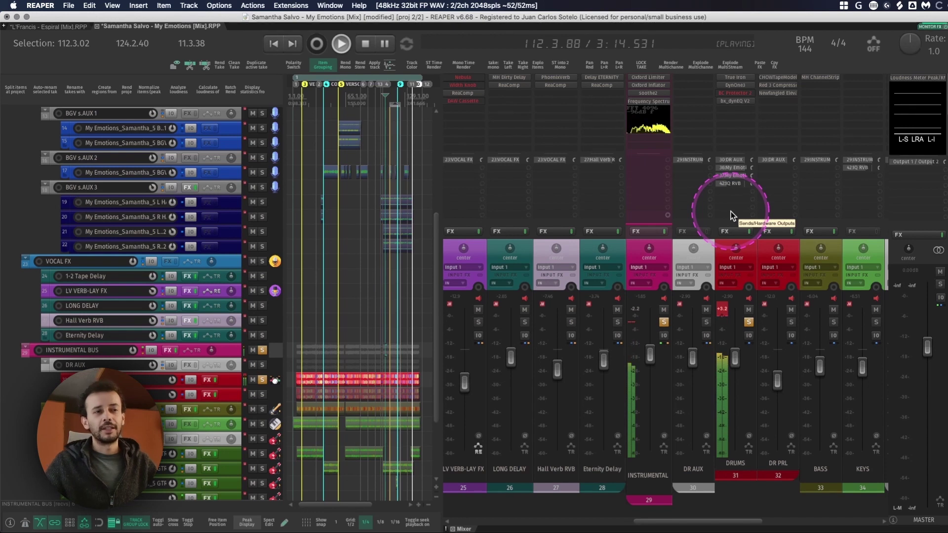
key(space)
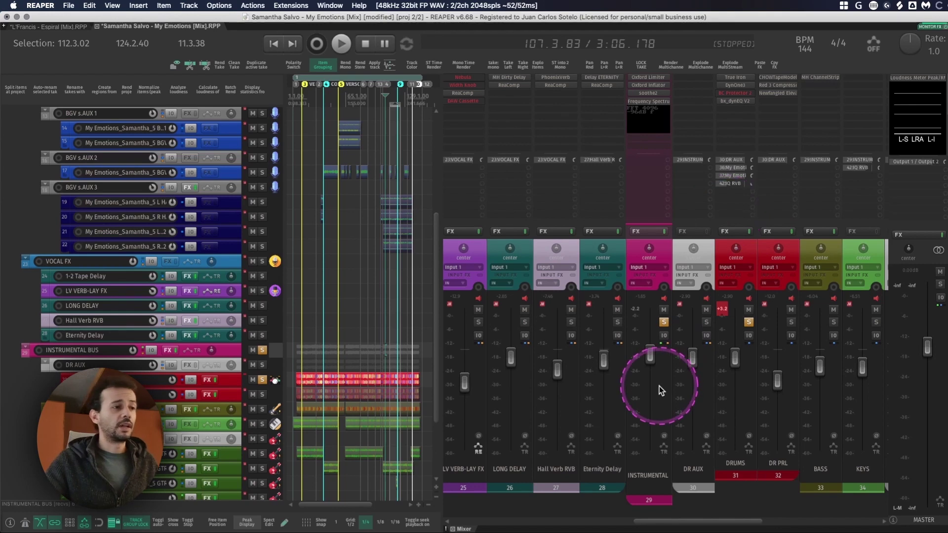
Collapse the DR AUX and GTR AUX folders in the mixer.
scroll(659, 427, left, 10)
scroll(674, 295, right, 10)
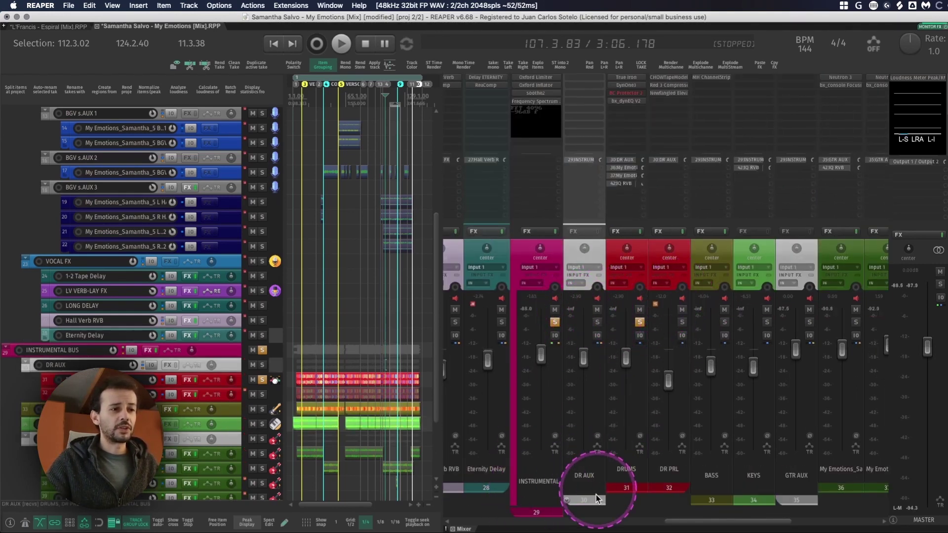
click(569, 501)
click(644, 501)
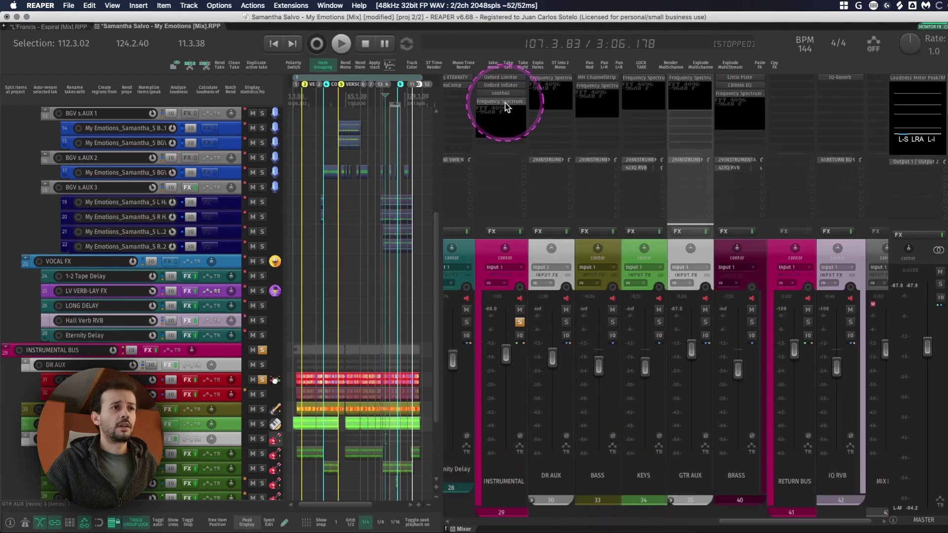
drag(505, 103, 619, 201)
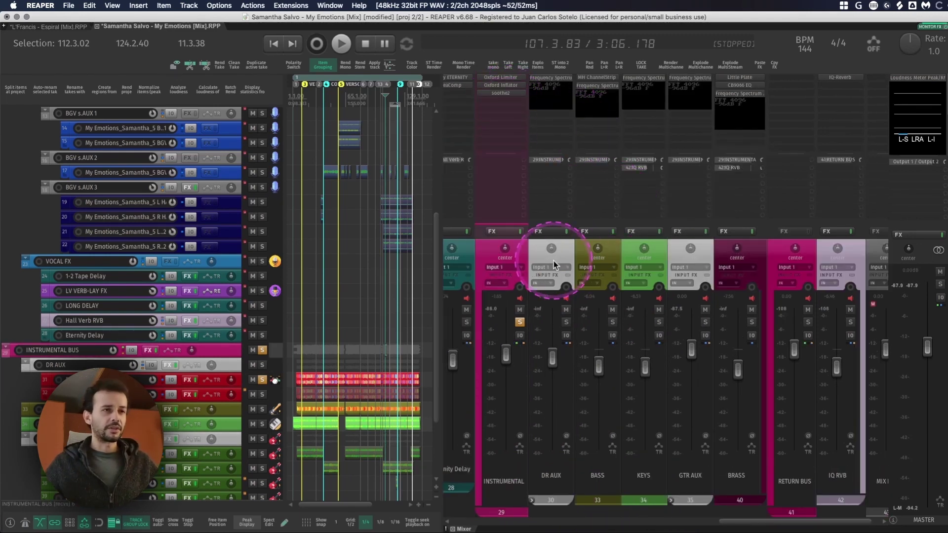
Play and stop the mix to check the spectrum displays, then close the mixer.
key(space)
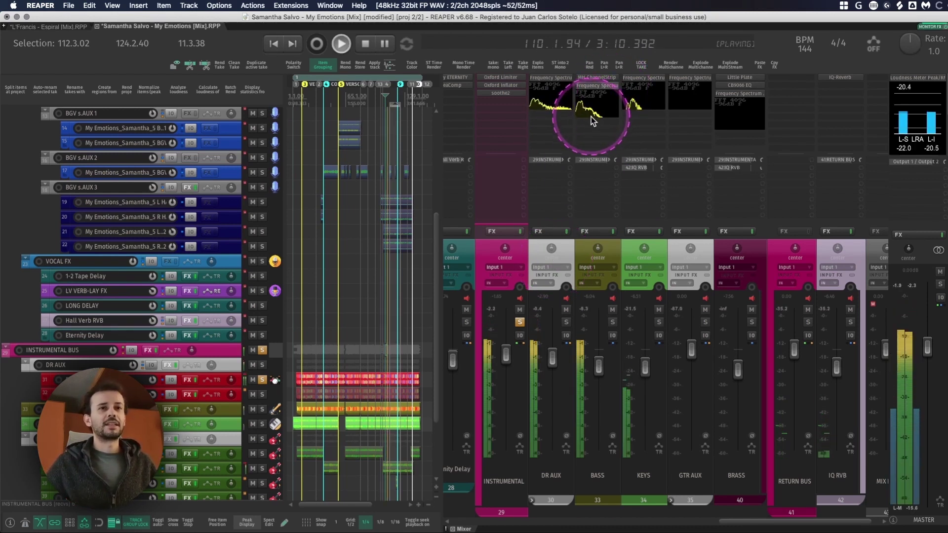
key(space)
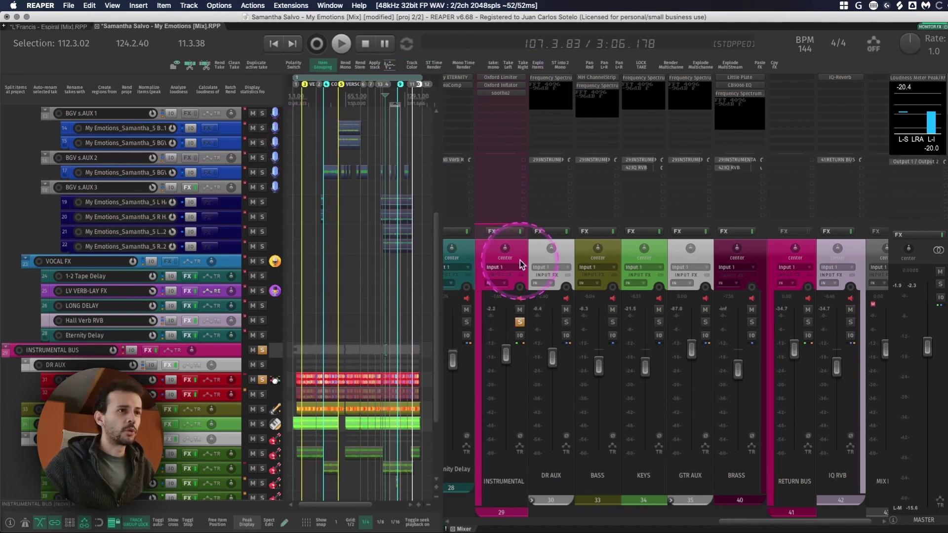
key(super+m)
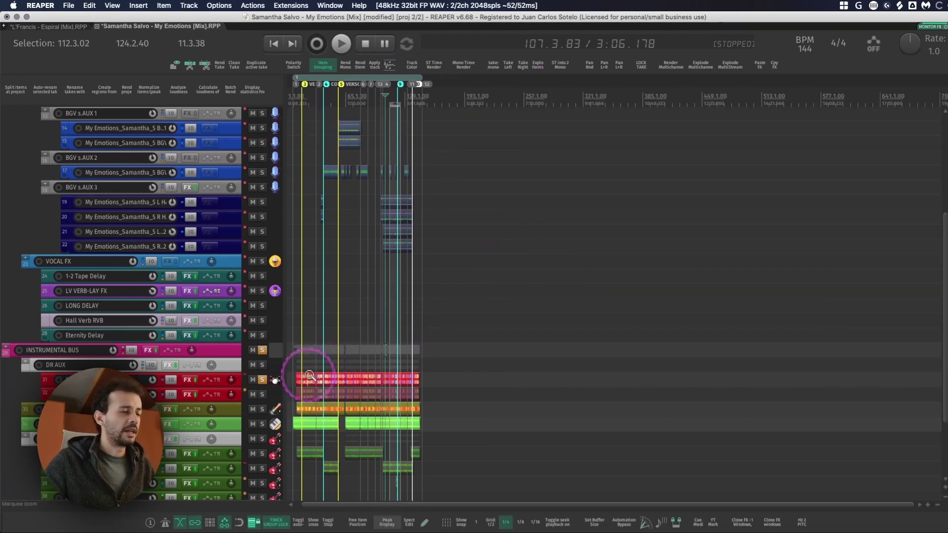
Zoom in on the drums track and select the first DRUMS item.
drag(309, 375, 402, 425)
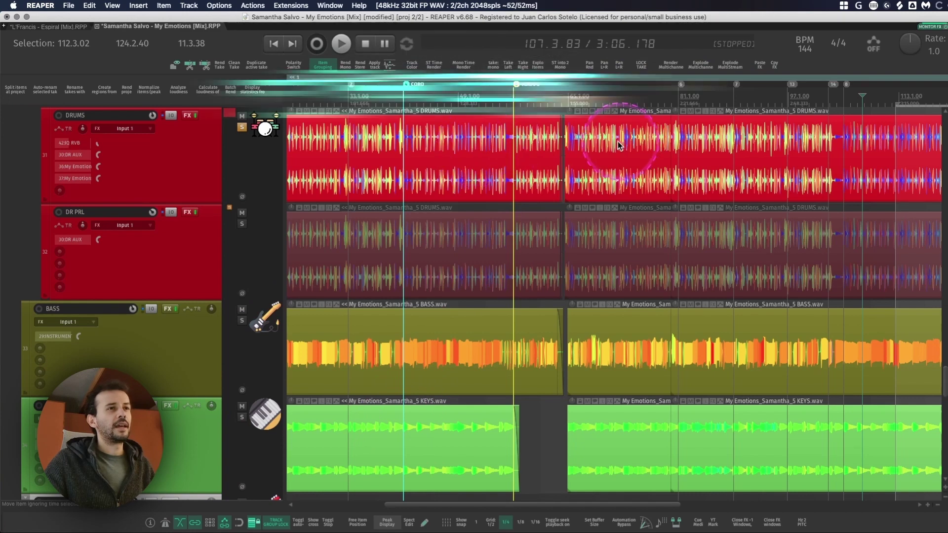
click(416, 144)
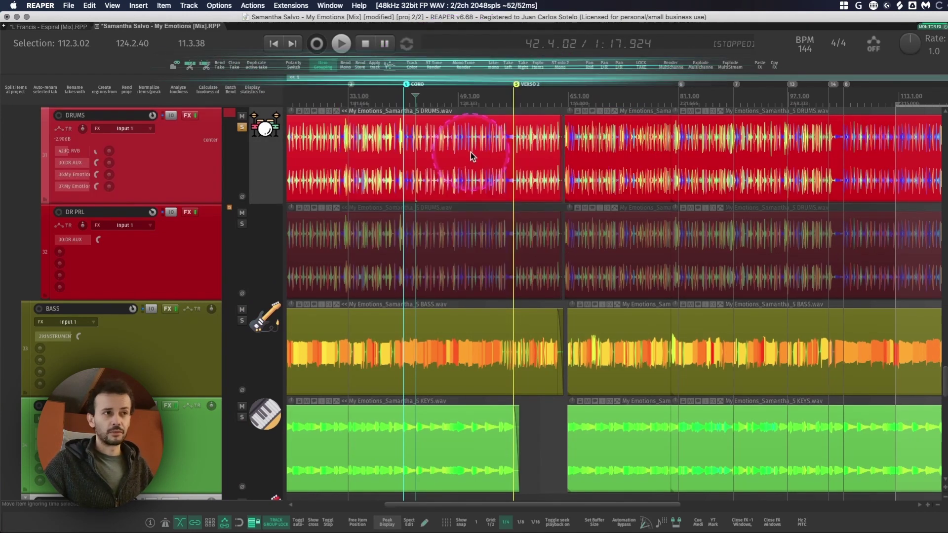
drag(392, 159, 499, 159)
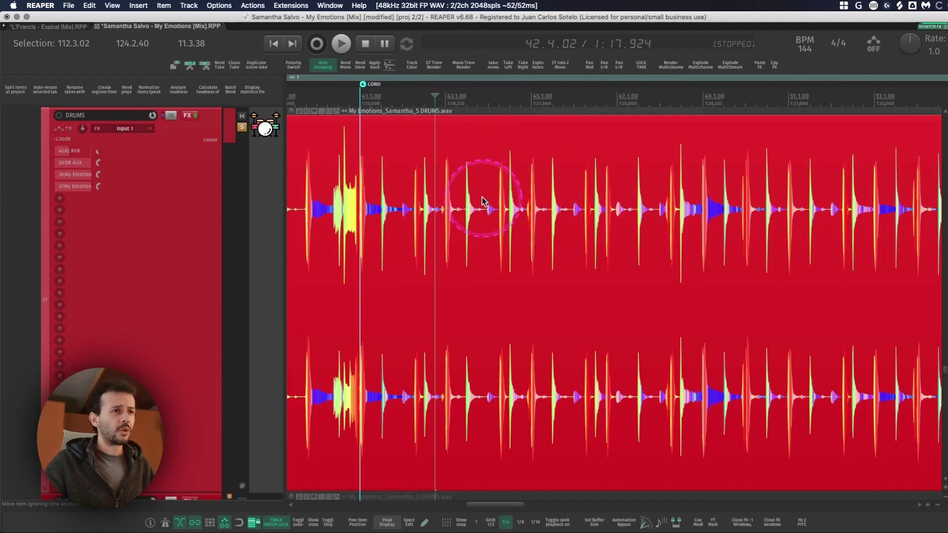
Split the DRUMS item at two points, select the short middle section, and open Add FX.
click(438, 182)
key(s)
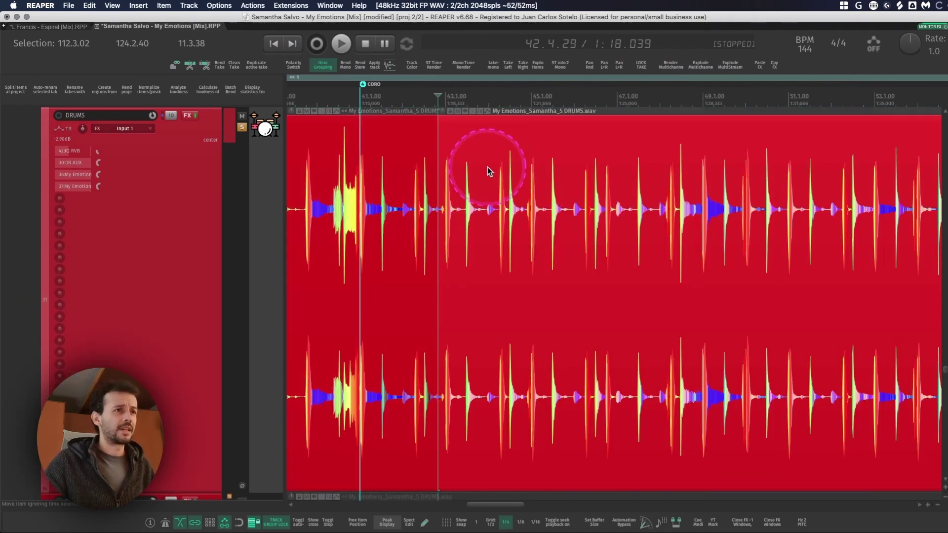
click(526, 176)
key(s)
click(496, 142)
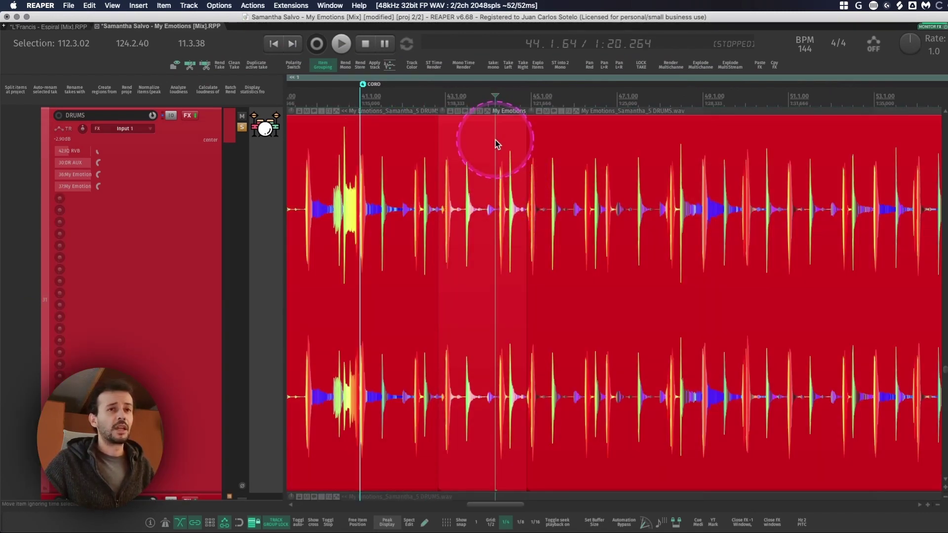
key(f)
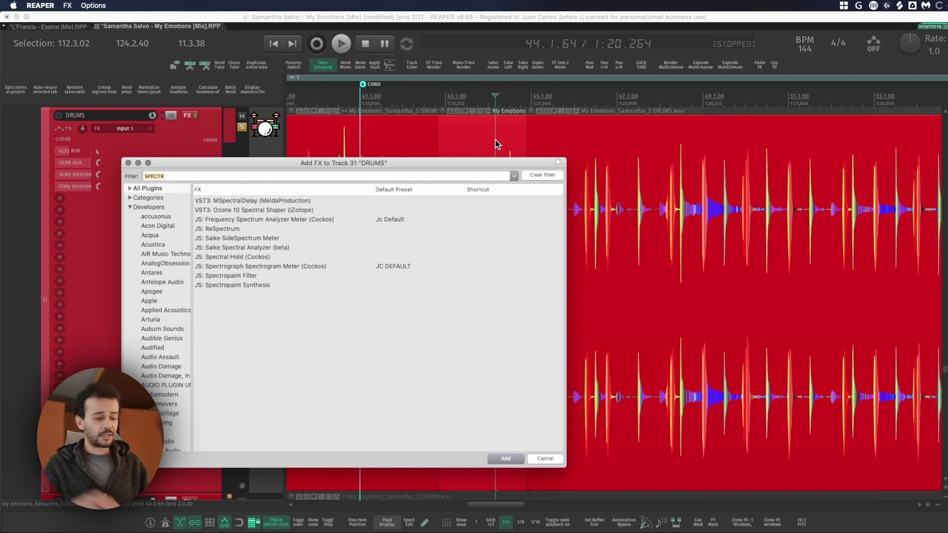
Apply ReEQ to the drums section with its high-pass raised to about 300 Hz.
text(REEQ)
drag(273, 196, 478, 133)
drag(934, 21, 414, 159)
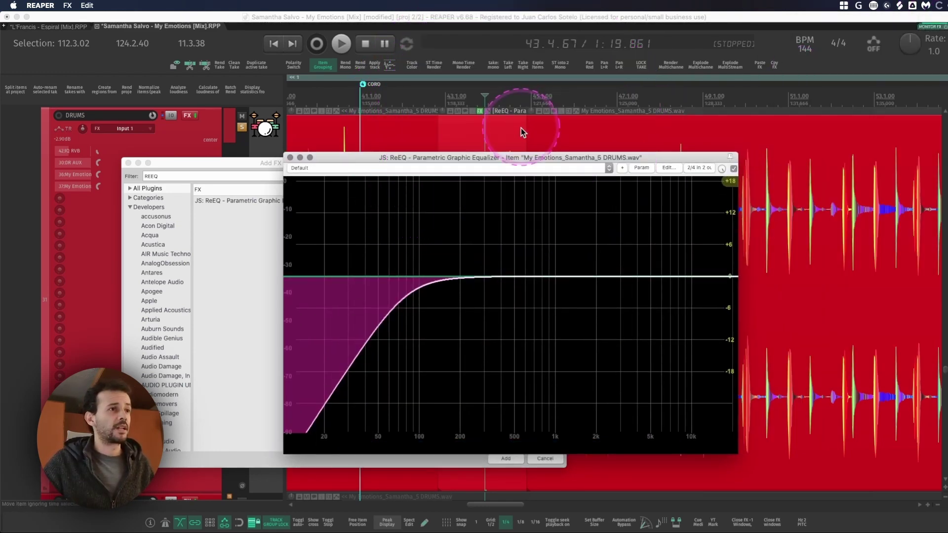
drag(502, 158, 511, 155)
drag(415, 276, 499, 272)
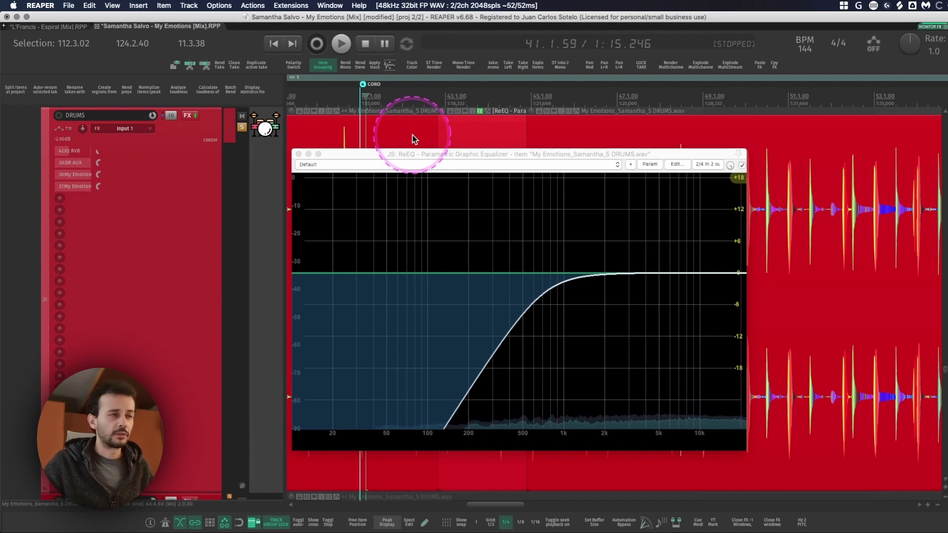
click(298, 155)
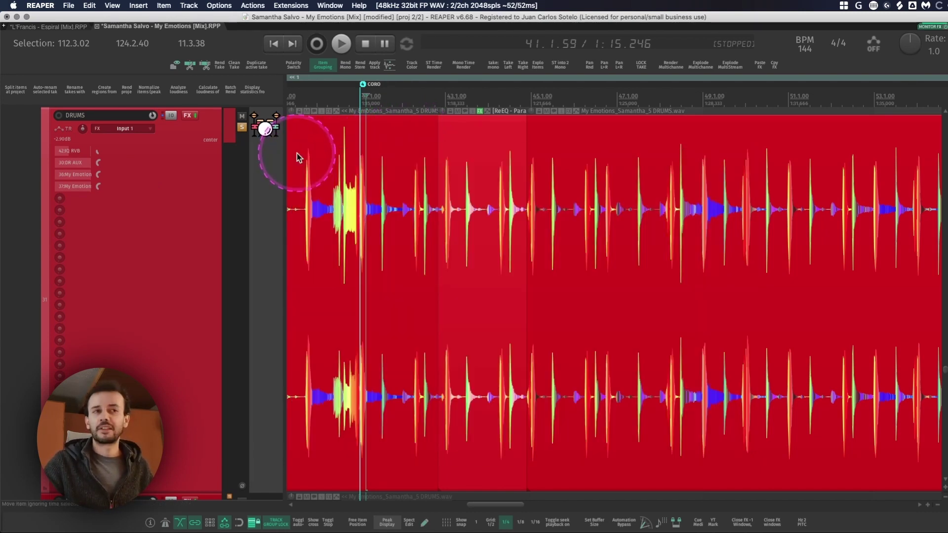
Render the equalized section to a new take, keep take 2 active, and return to bar 42.
click(494, 153)
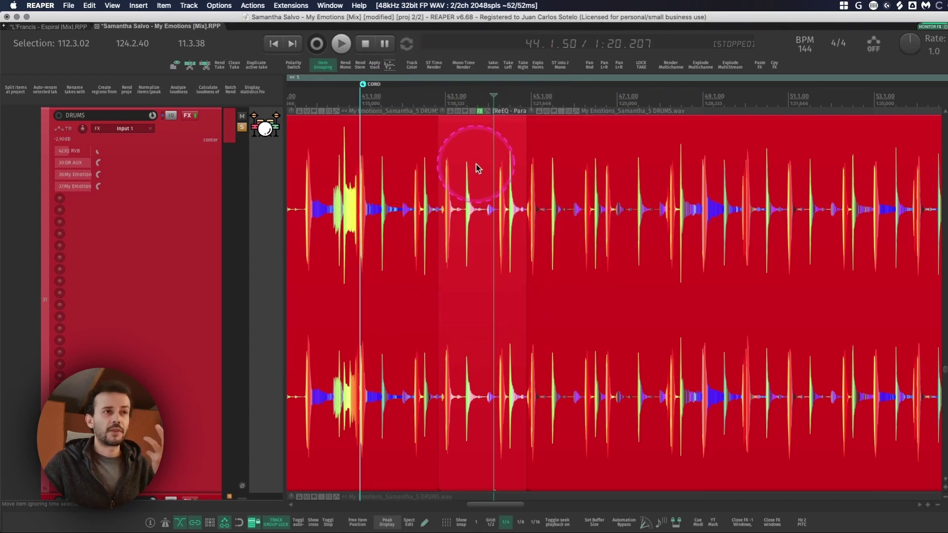
click(220, 64)
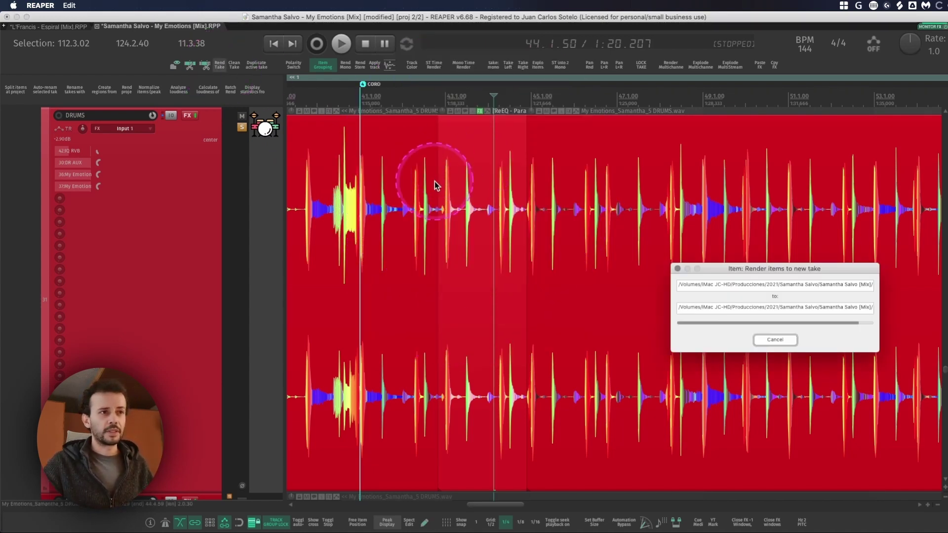
click(480, 148)
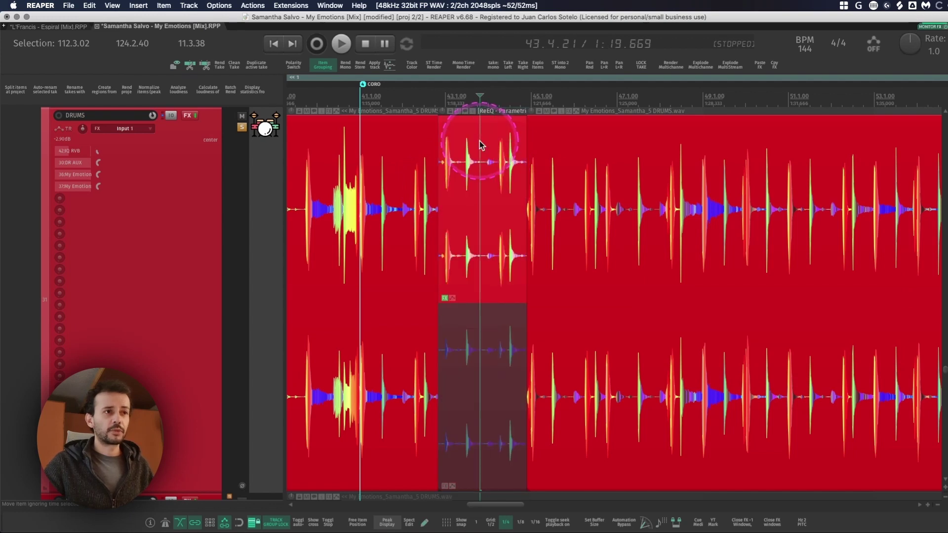
click(483, 330)
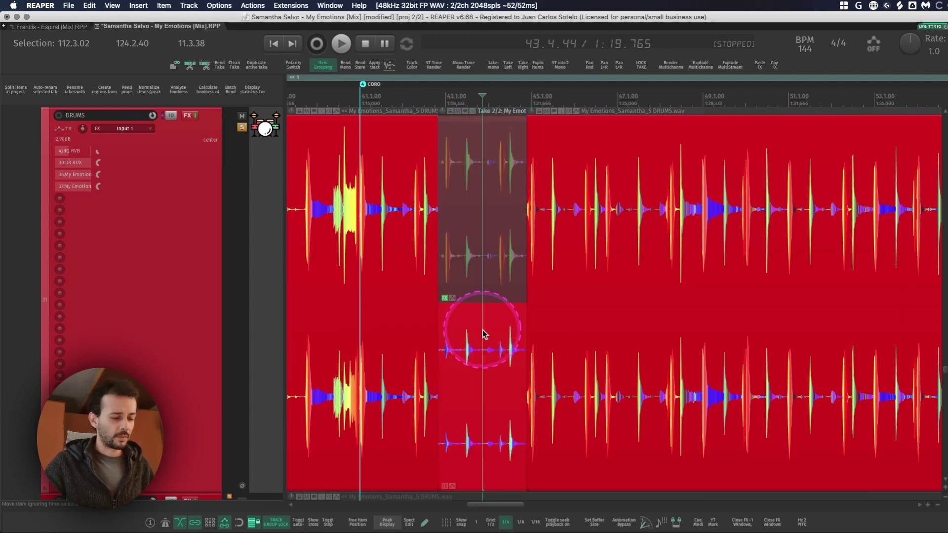
click(411, 319)
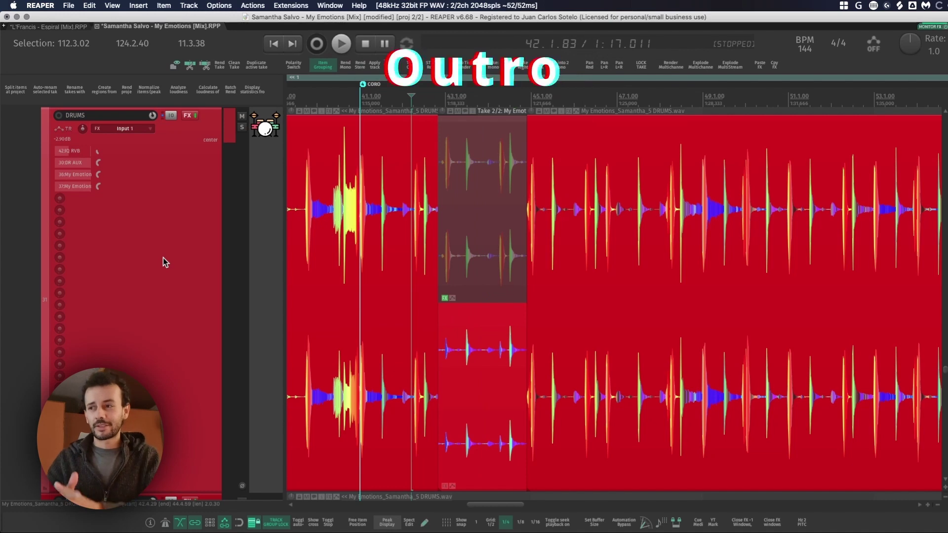